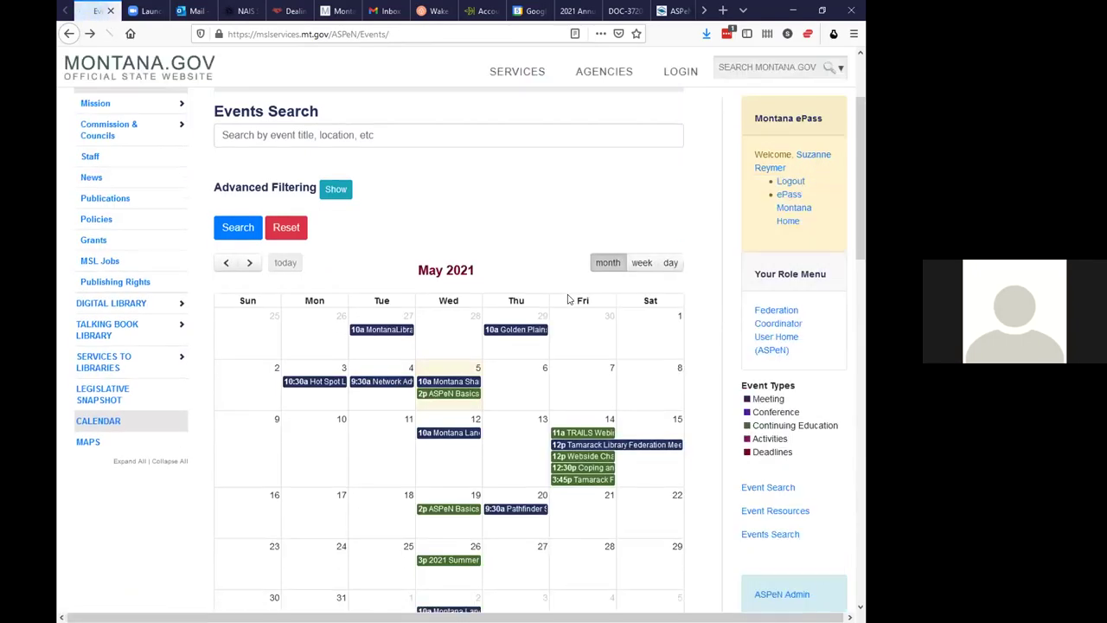
Open the May 19 2p ASPeN Basics Course #6 event and start its registration
{"action": "scroll", "coordinate": [616, 329], "scroll_direction": "down", "scroll_amount": 1}
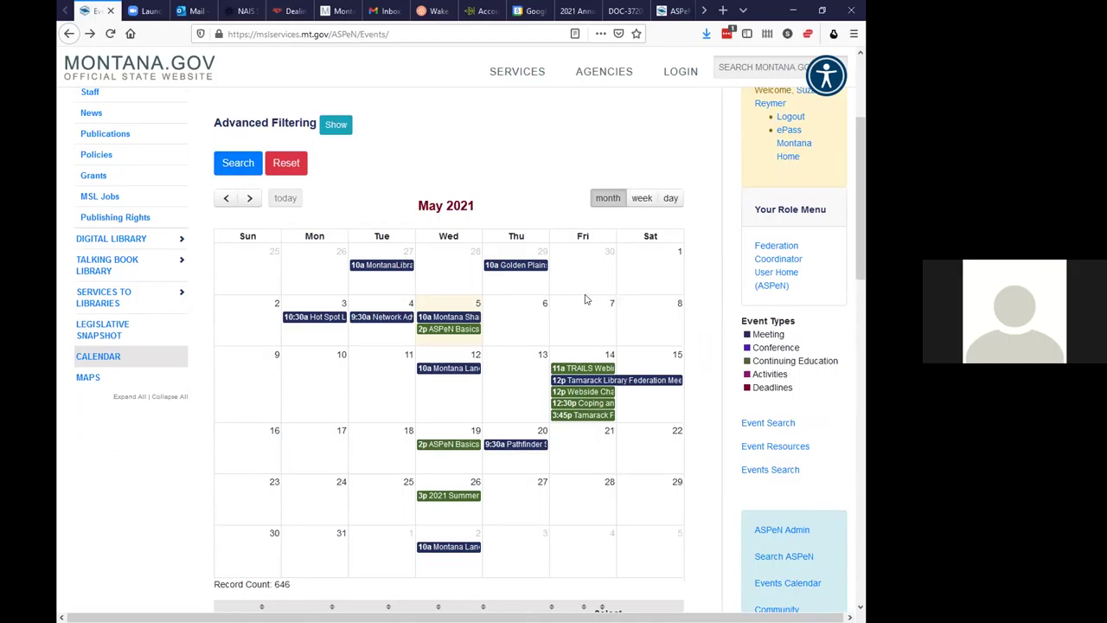
{"action": "mouse_move", "coordinate": [447, 445]}
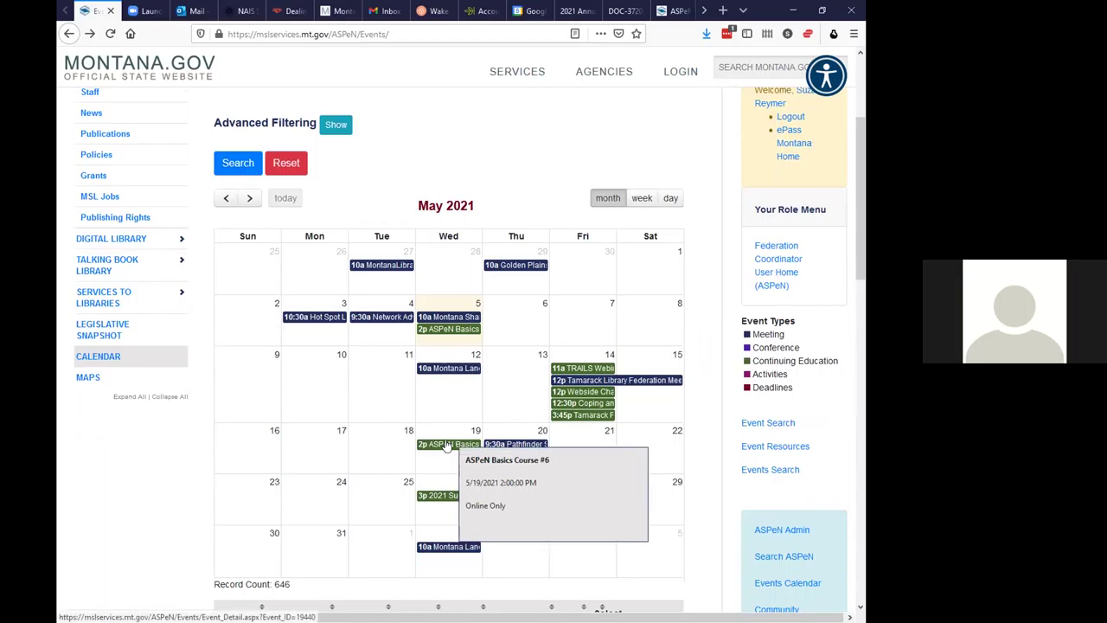
{"action": "left_click", "coordinate": [447, 444]}
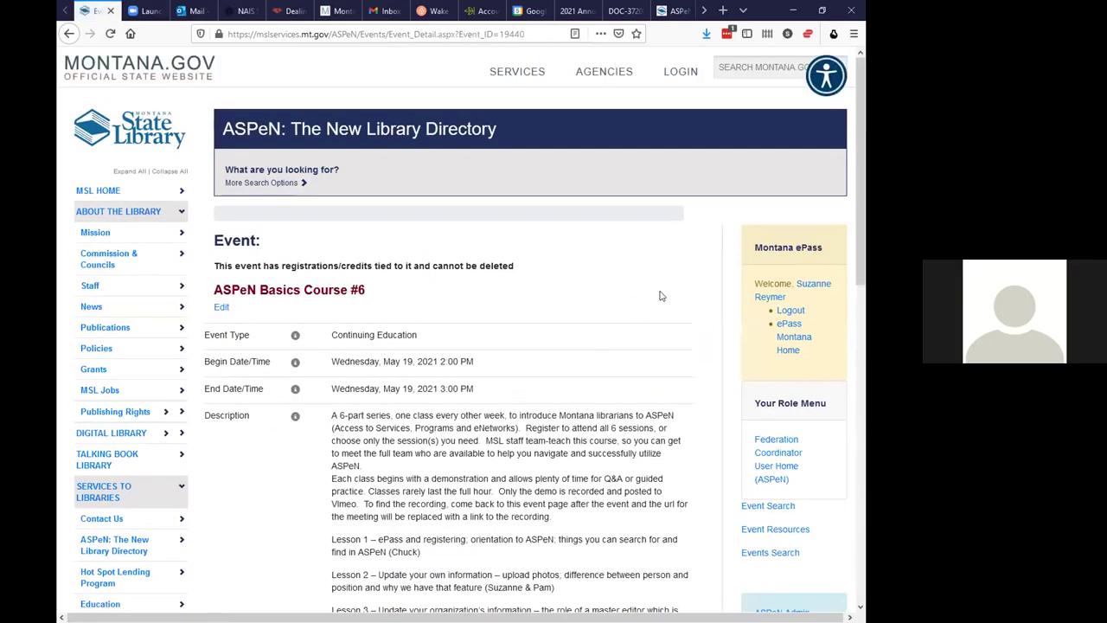
{"action": "scroll", "coordinate": [660, 296], "scroll_direction": "down", "scroll_amount": 4}
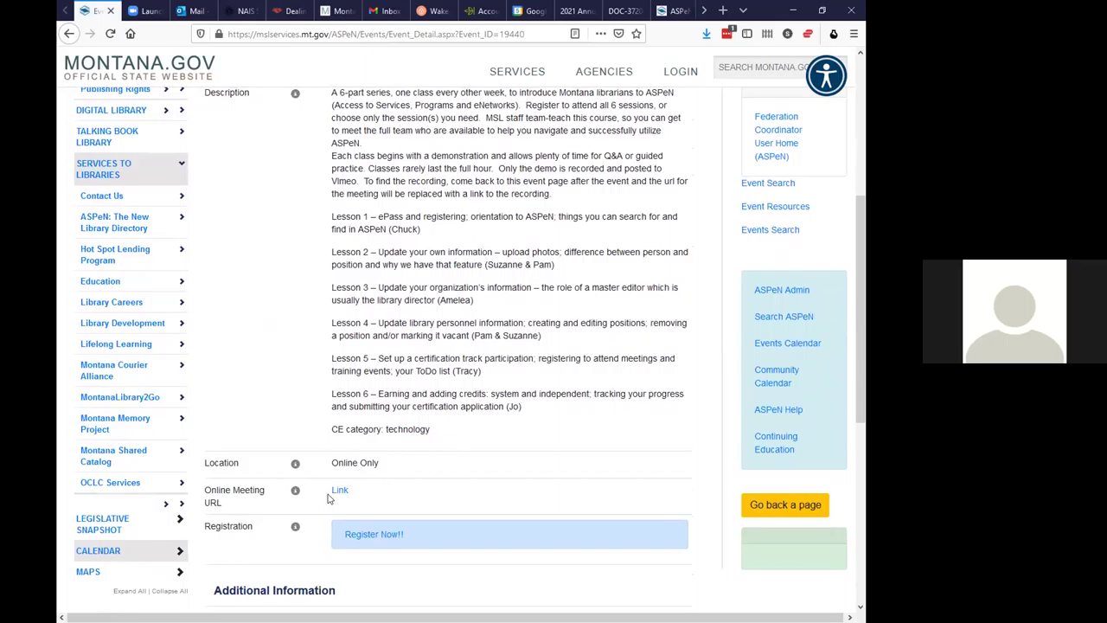
{"action": "scroll", "coordinate": [446, 524], "scroll_direction": "down", "scroll_amount": 1}
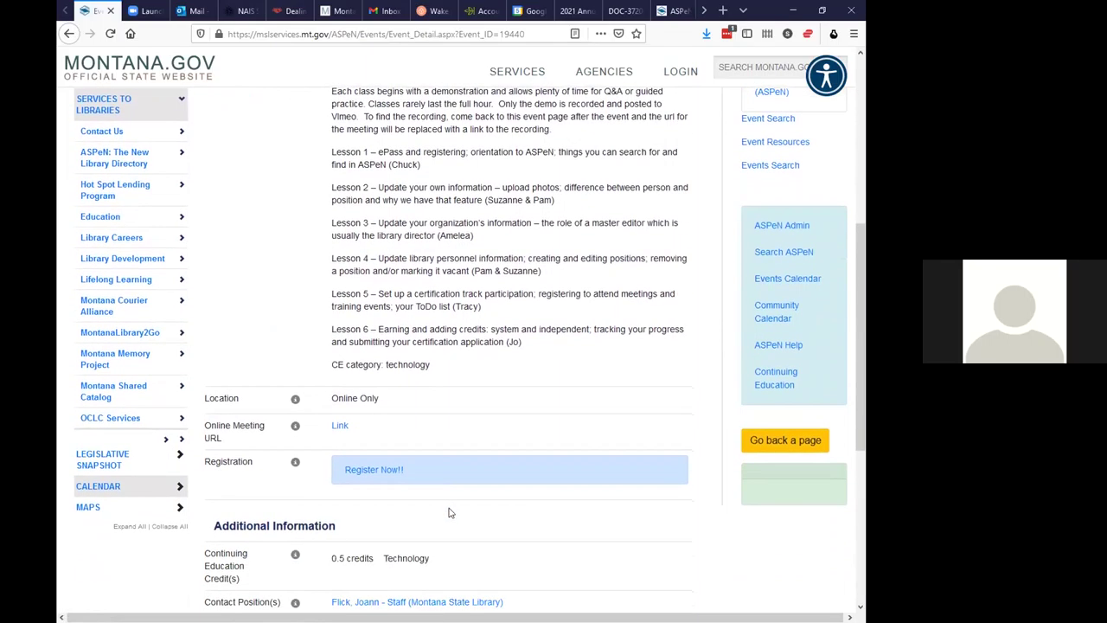
{"action": "left_click", "coordinate": [372, 469]}
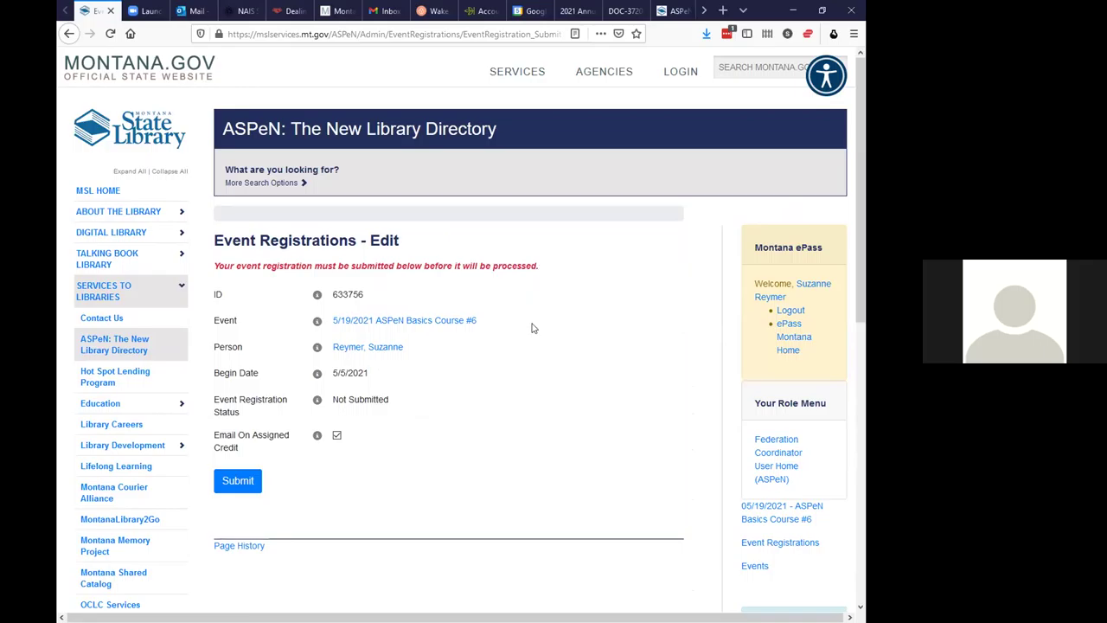
Submit the Course #6 registration, check its Approved status, and return to the event page
{"action": "left_click", "coordinate": [231, 484]}
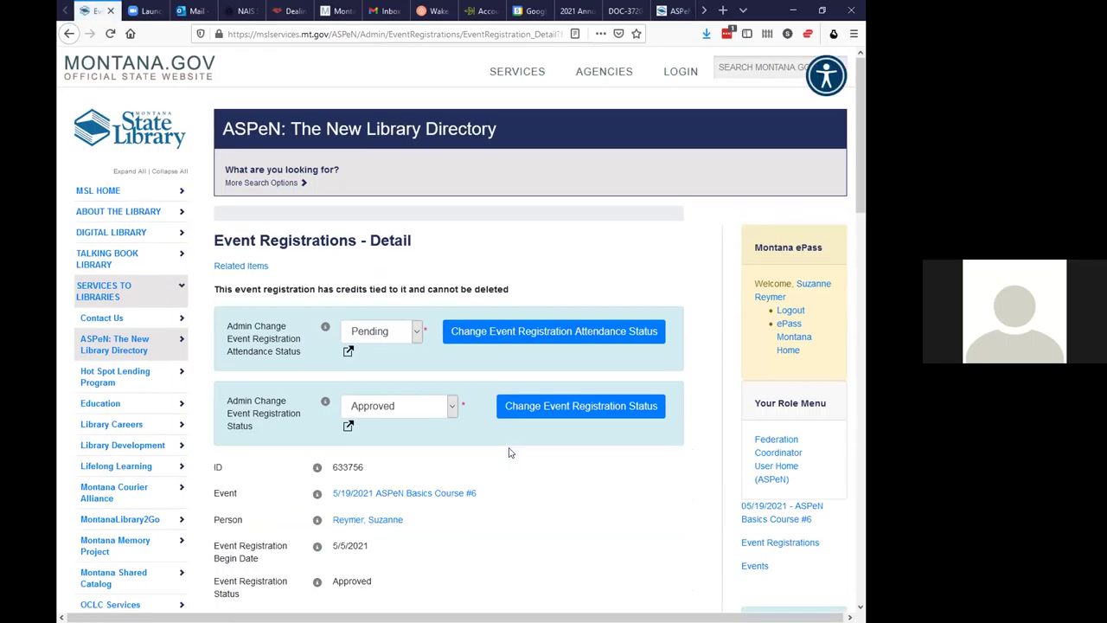
{"action": "scroll", "coordinate": [514, 445], "scroll_direction": "down", "scroll_amount": 3}
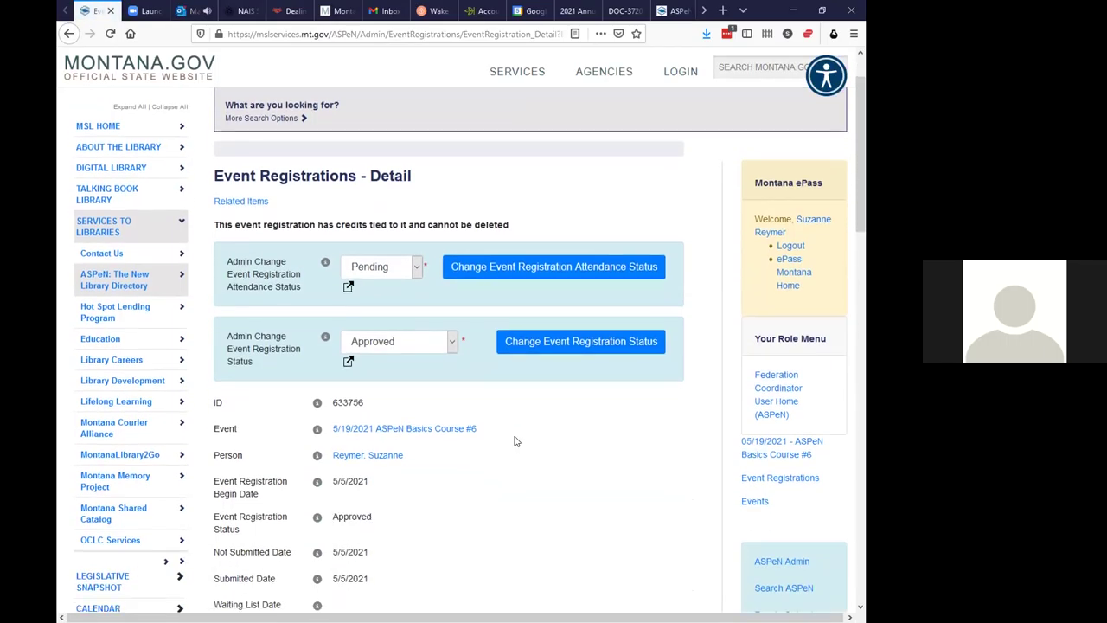
{"action": "scroll", "coordinate": [518, 441], "scroll_direction": "down", "scroll_amount": 5}
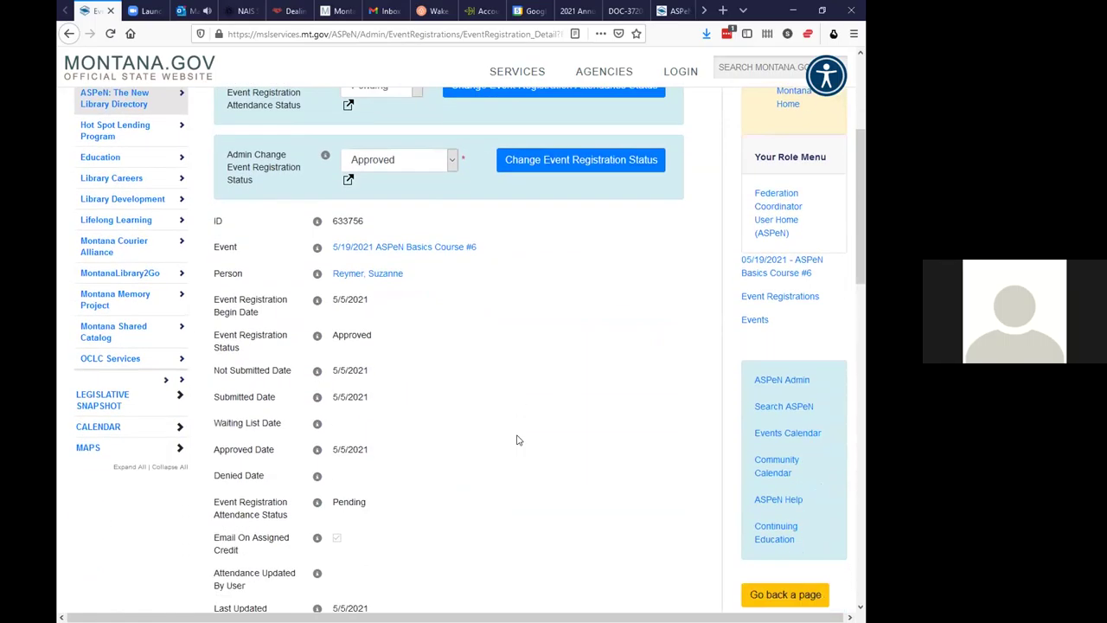
{"action": "scroll", "coordinate": [517, 440], "scroll_direction": "up", "scroll_amount": 8}
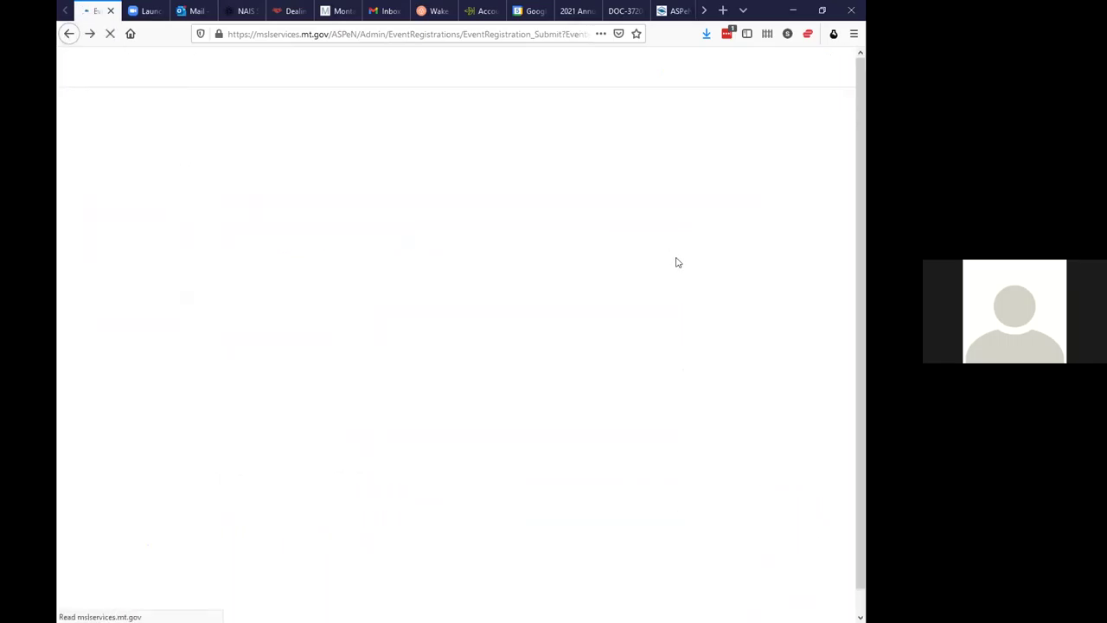
{"action": "left_click", "coordinate": [69, 33]}
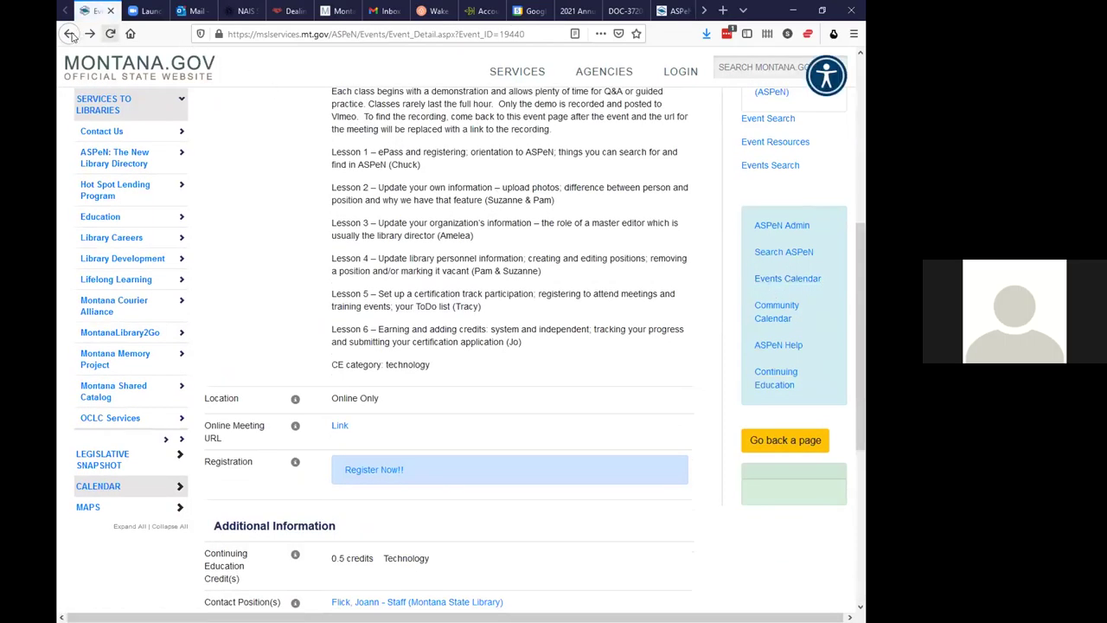
Return to the May 2021 events calendar and search events for 'directors institute'
{"action": "left_click", "coordinate": [68, 33]}
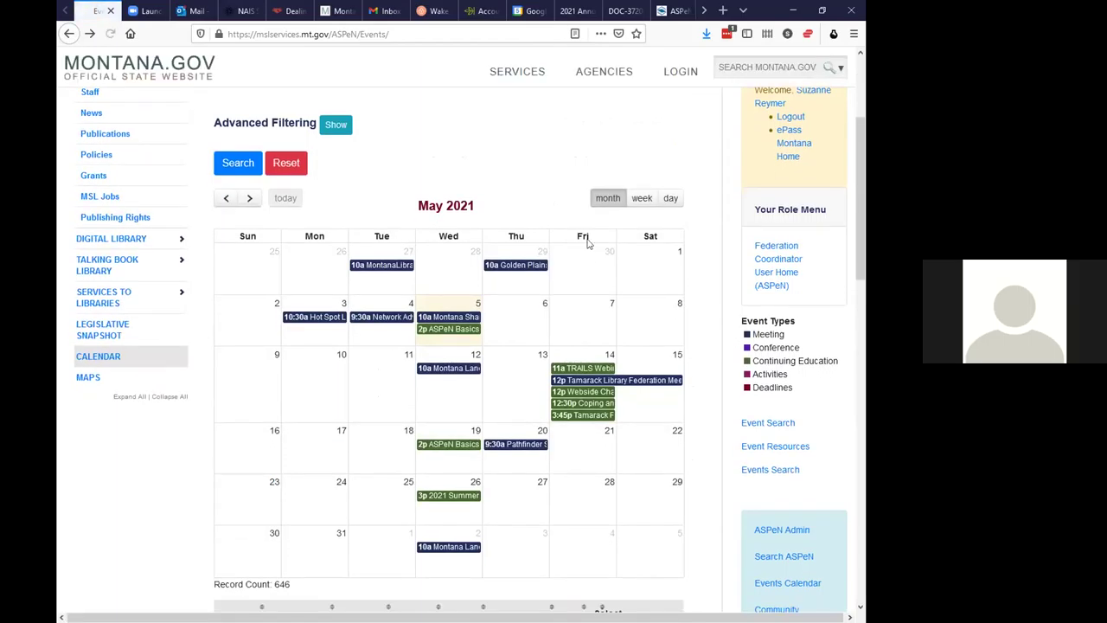
{"action": "scroll", "coordinate": [517, 179], "scroll_direction": "up", "scroll_amount": 3}
{"action": "scroll", "coordinate": [516, 179], "scroll_direction": "up", "scroll_amount": 1}
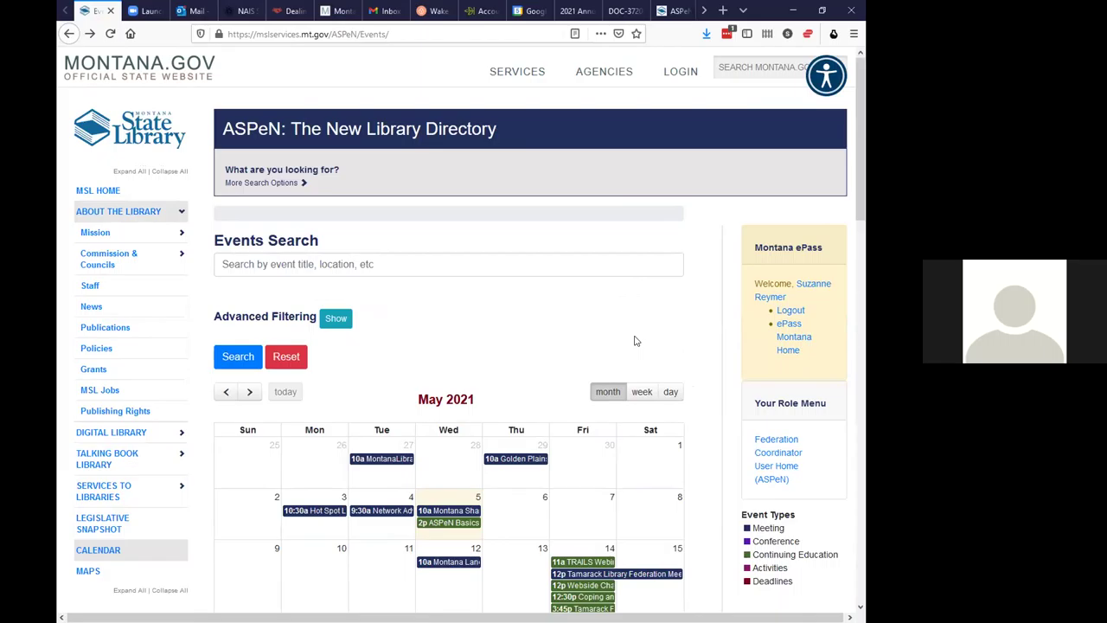
{"action": "left_click", "coordinate": [372, 263]}
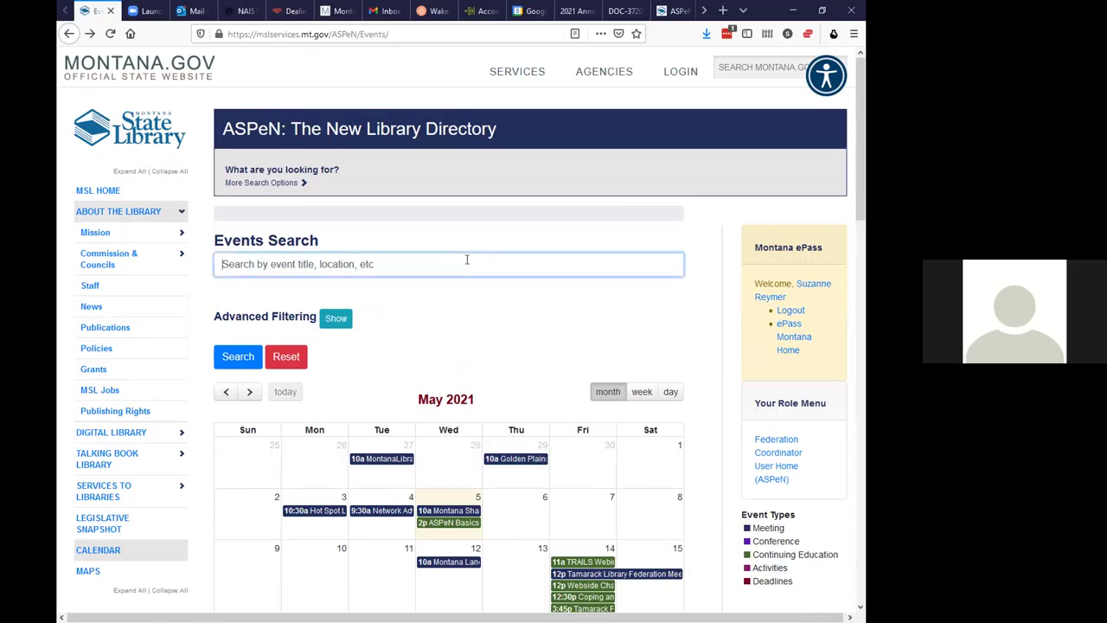
{"action": "left_click", "coordinate": [389, 263]}
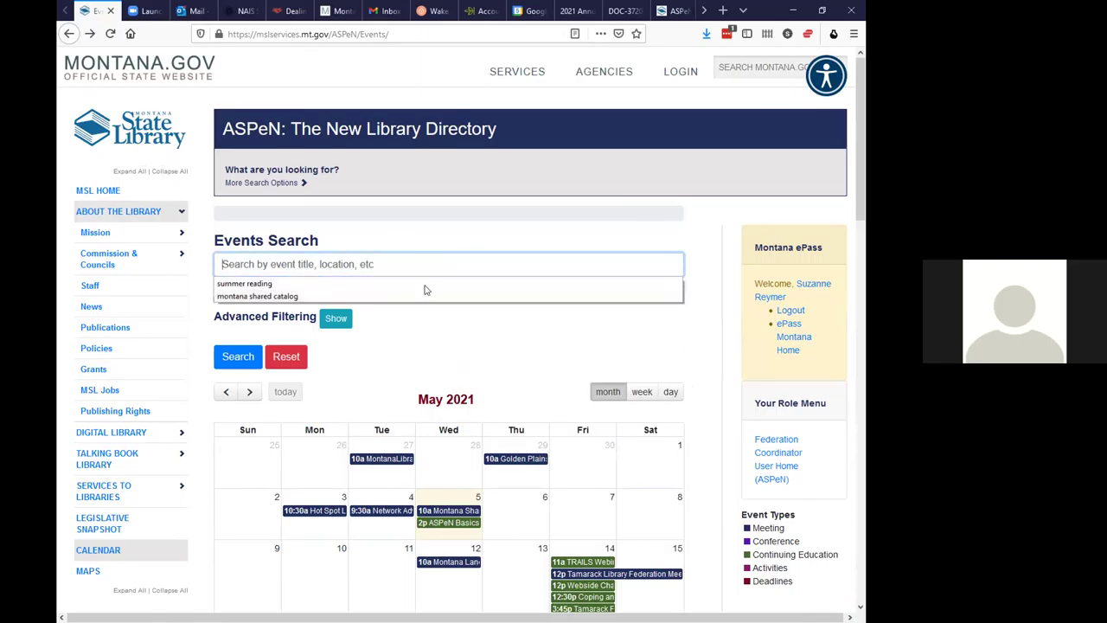
{"action": "left_click", "coordinate": [377, 258]}
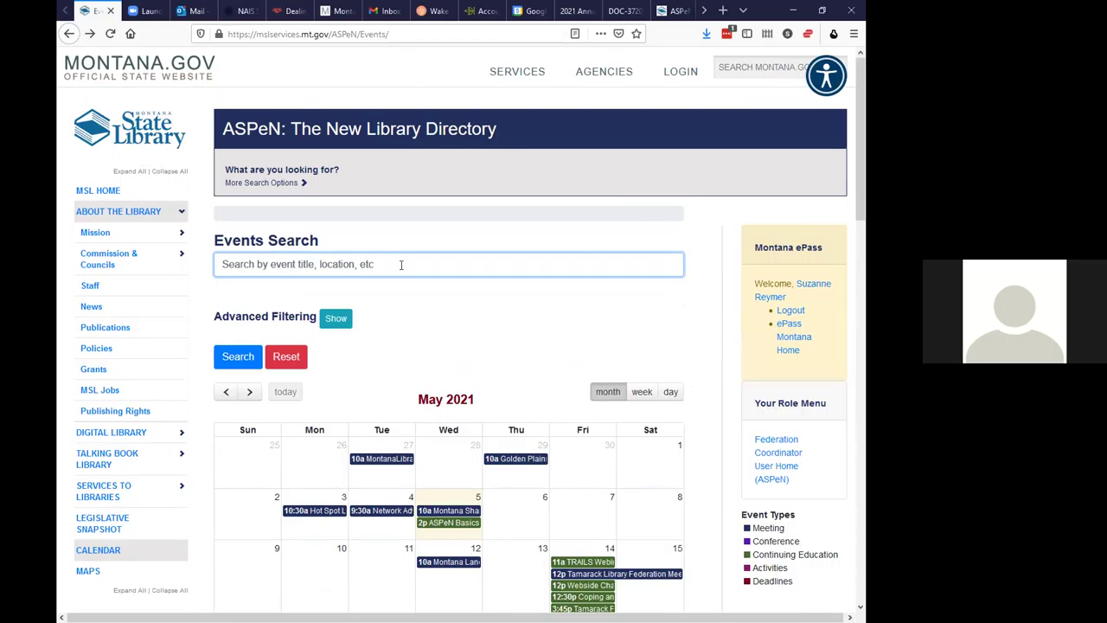
{"action": "type", "text": "directo"}
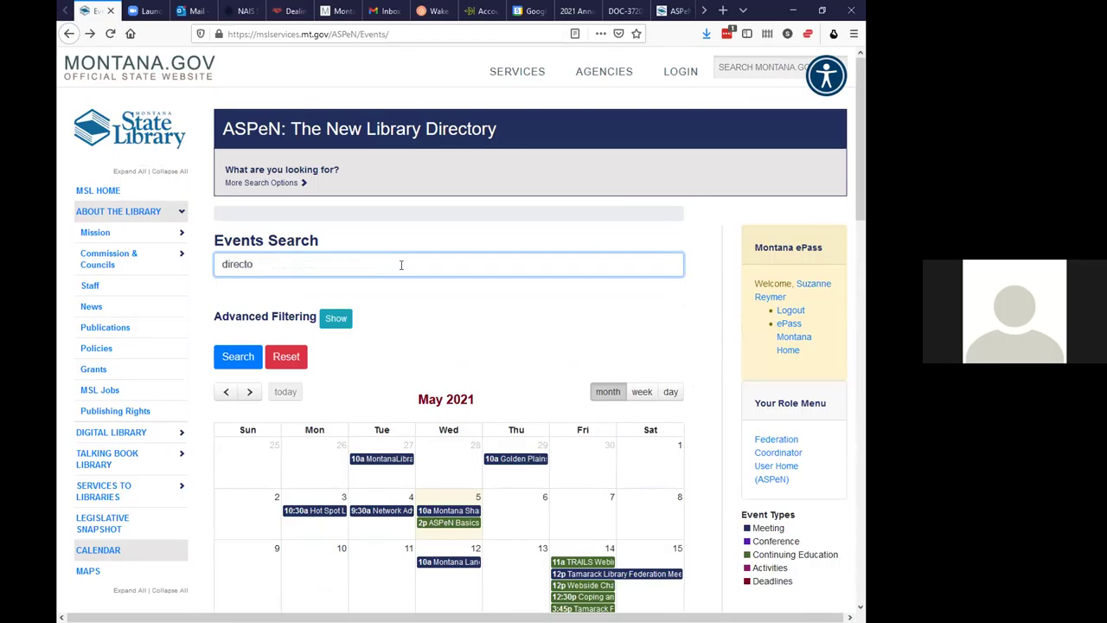
{"action": "type", "text": "rs institute"}
{"action": "left_click", "coordinate": [233, 357]}
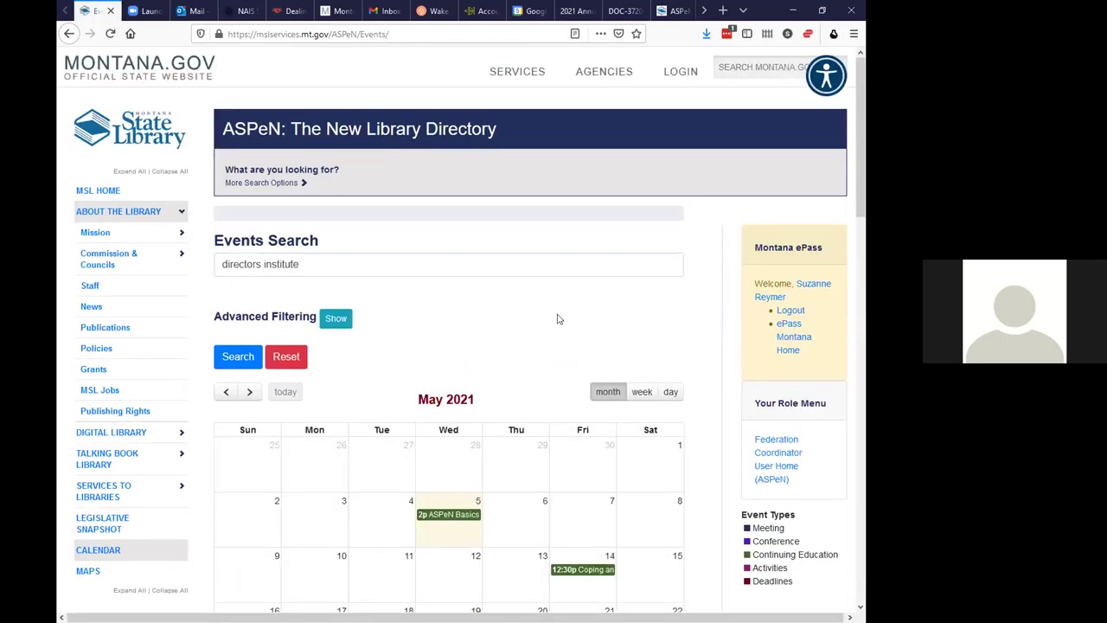
Open the Public Library Directors Institute (Aug 30 – Sep 2, 2021) event from the results
{"action": "scroll", "coordinate": [558, 319], "scroll_direction": "down", "scroll_amount": 2}
{"action": "scroll", "coordinate": [558, 320], "scroll_direction": "down", "scroll_amount": 5}
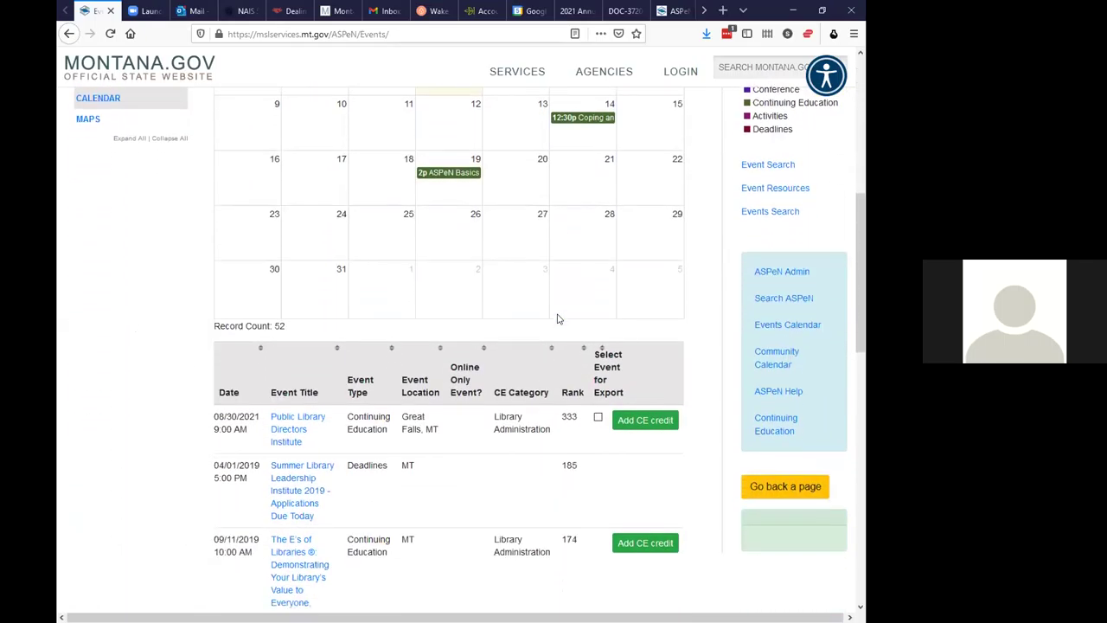
{"action": "scroll", "coordinate": [558, 319], "scroll_direction": "down", "scroll_amount": 1}
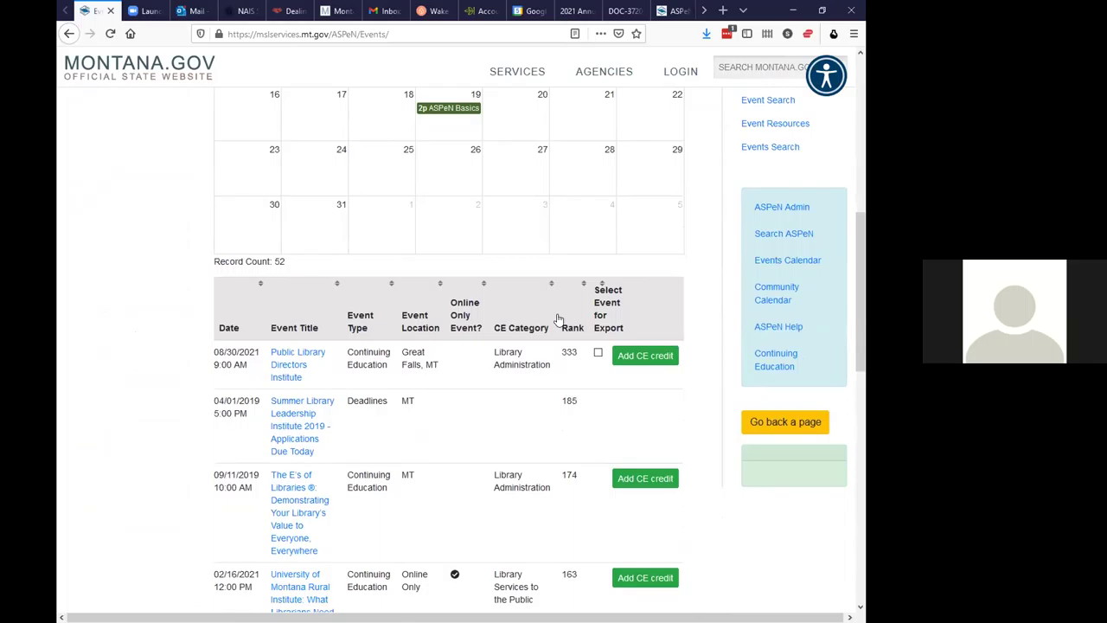
{"action": "scroll", "coordinate": [558, 319], "scroll_direction": "down", "scroll_amount": 2}
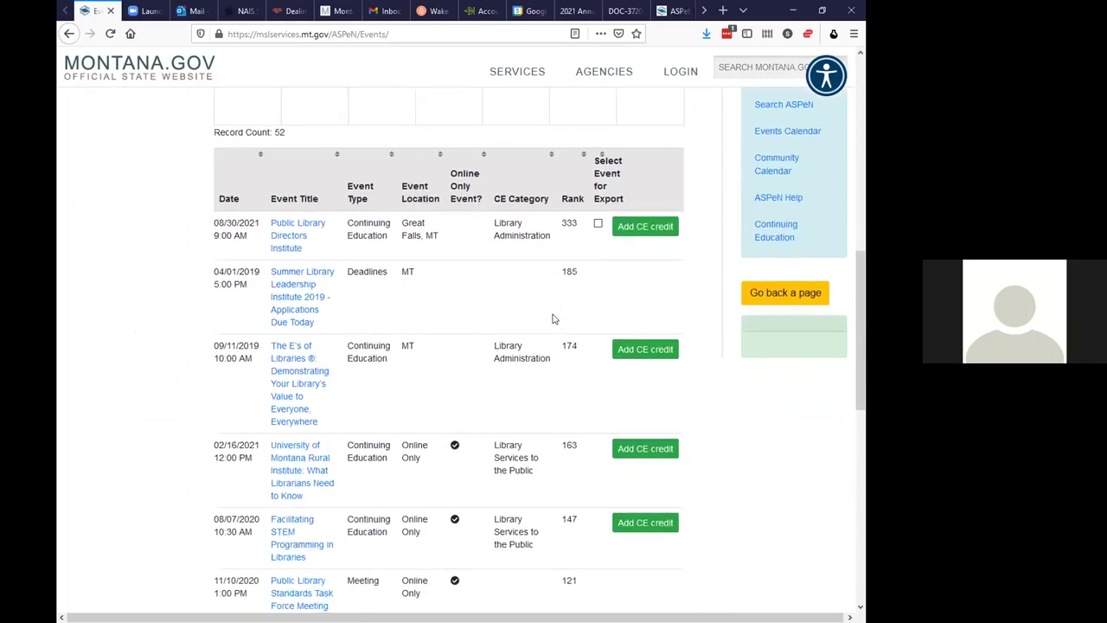
{"action": "scroll", "coordinate": [554, 318], "scroll_direction": "up", "scroll_amount": 1}
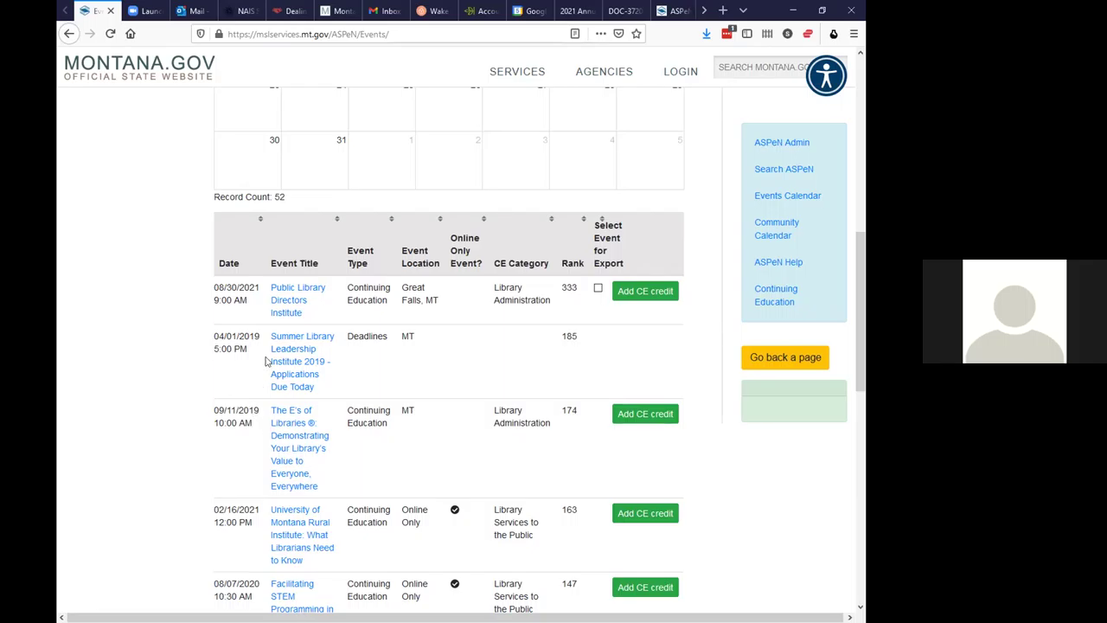
{"action": "left_click", "coordinate": [288, 292]}
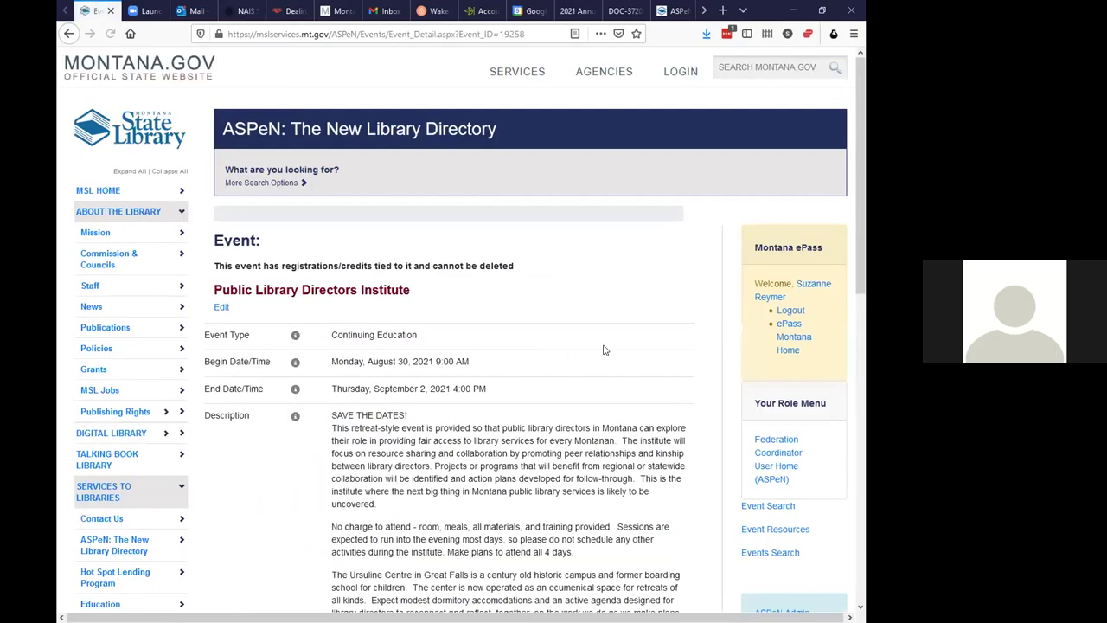
Use Register Now! on the Directors Institute event details to start the registration form
{"action": "scroll", "coordinate": [610, 345], "scroll_direction": "down", "scroll_amount": 1}
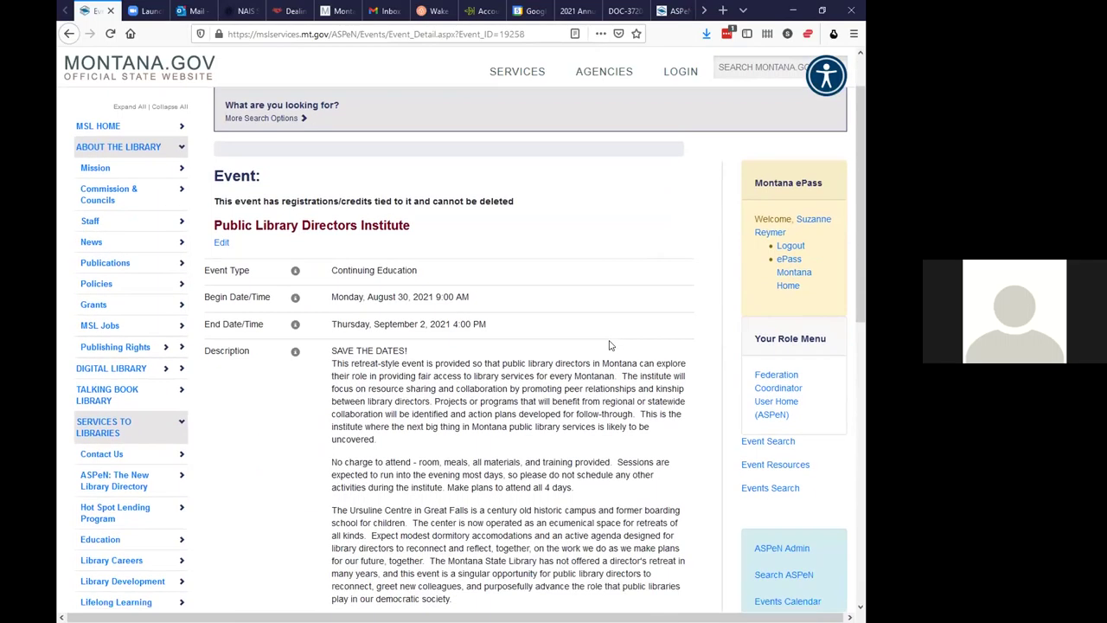
{"action": "scroll", "coordinate": [612, 343], "scroll_direction": "down", "scroll_amount": 1}
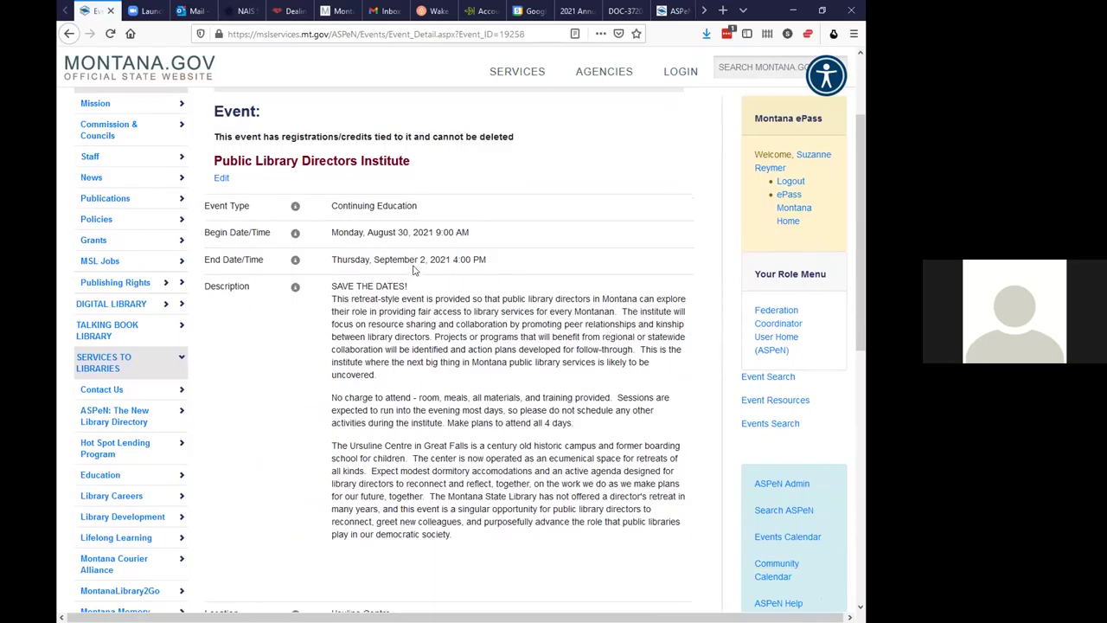
{"action": "scroll", "coordinate": [545, 296], "scroll_direction": "down", "scroll_amount": 5}
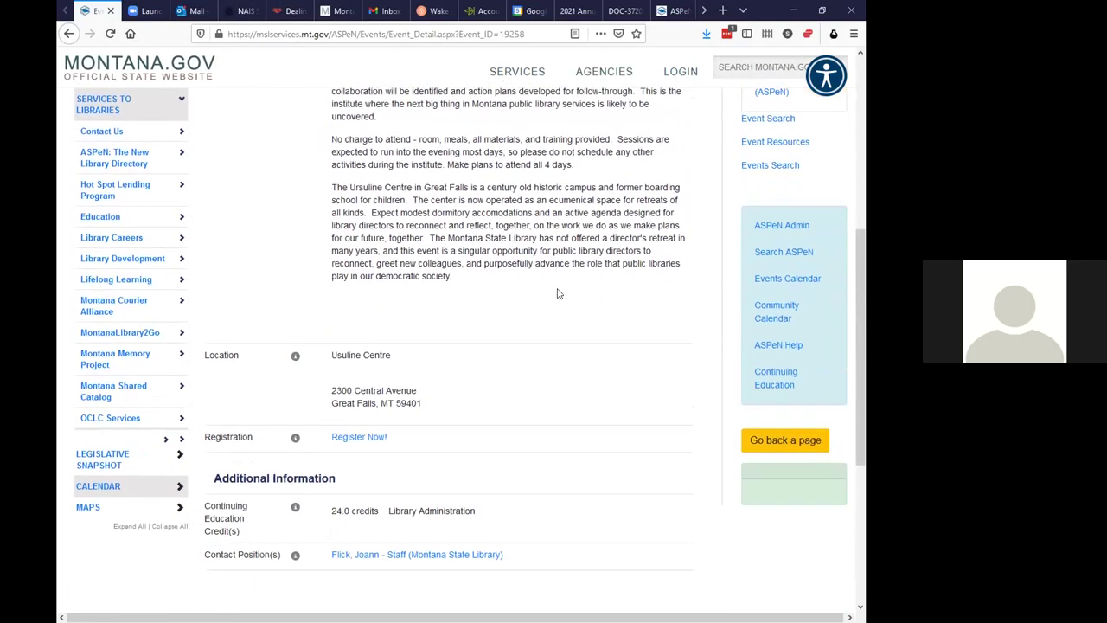
{"action": "scroll", "coordinate": [558, 294], "scroll_direction": "down", "scroll_amount": 1}
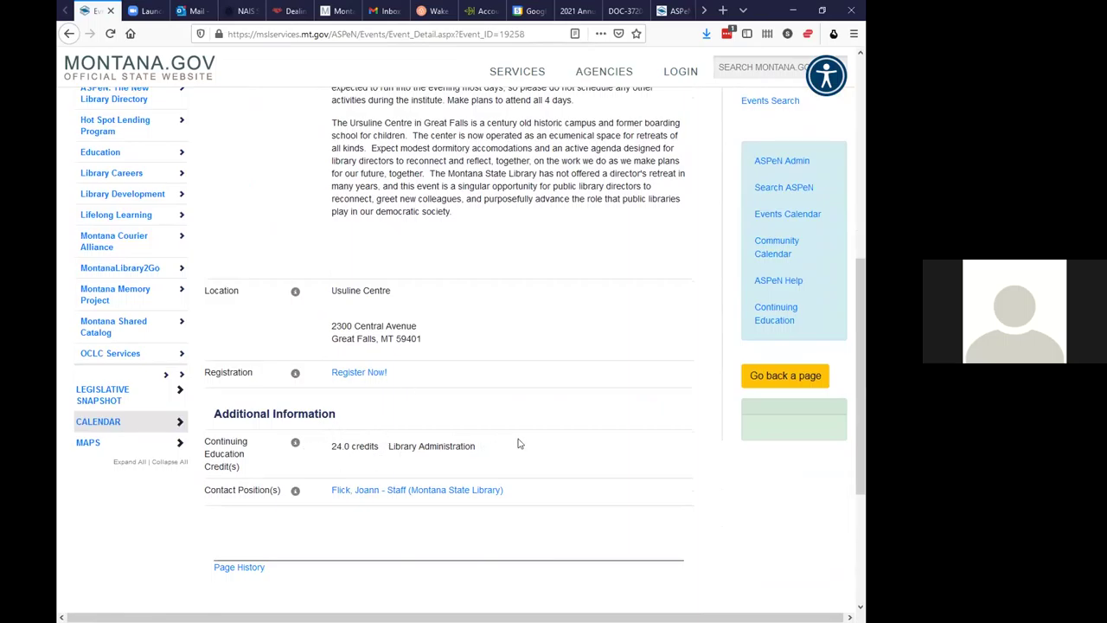
{"action": "left_click", "coordinate": [354, 374]}
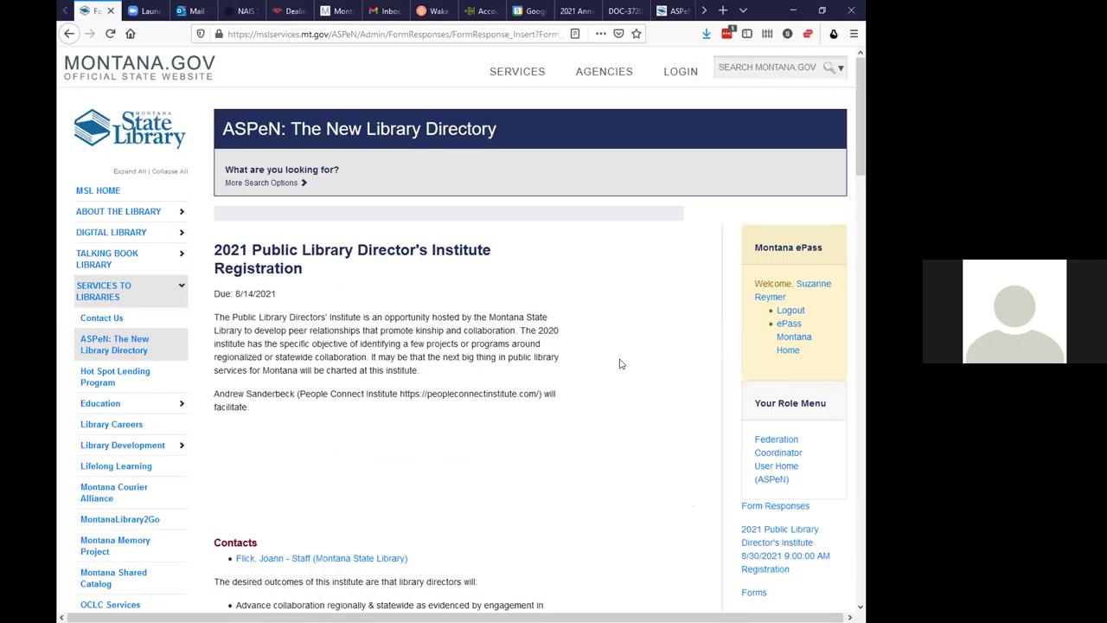
Scroll past the description and schedule to the blank Director's Institute form fields
{"action": "scroll", "coordinate": [625, 359], "scroll_direction": "down", "scroll_amount": 3}
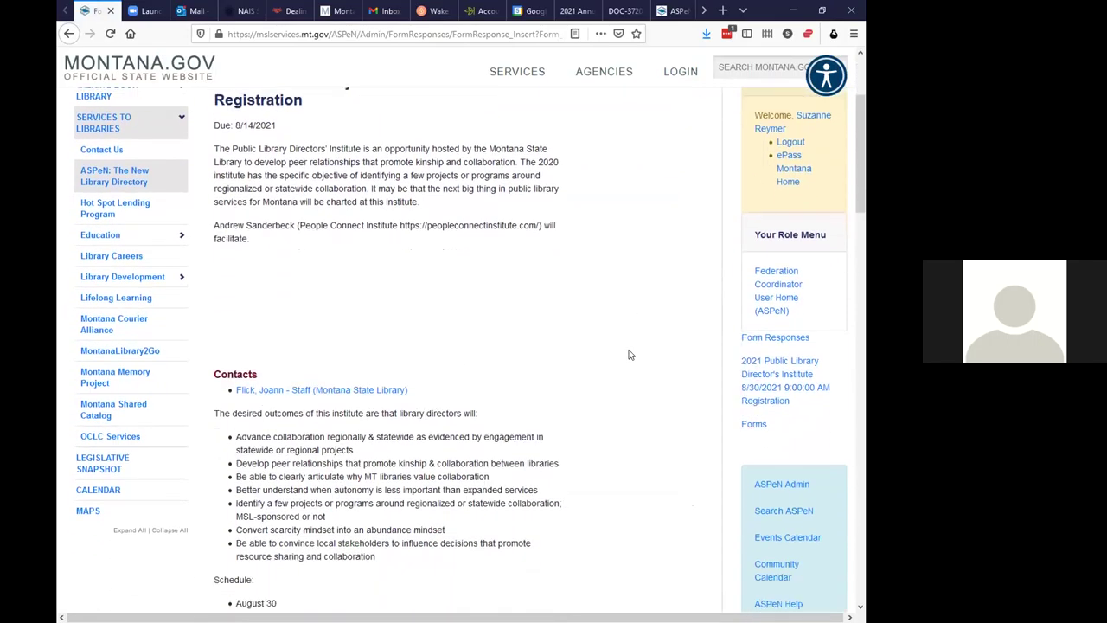
{"action": "scroll", "coordinate": [630, 355], "scroll_direction": "down", "scroll_amount": 4}
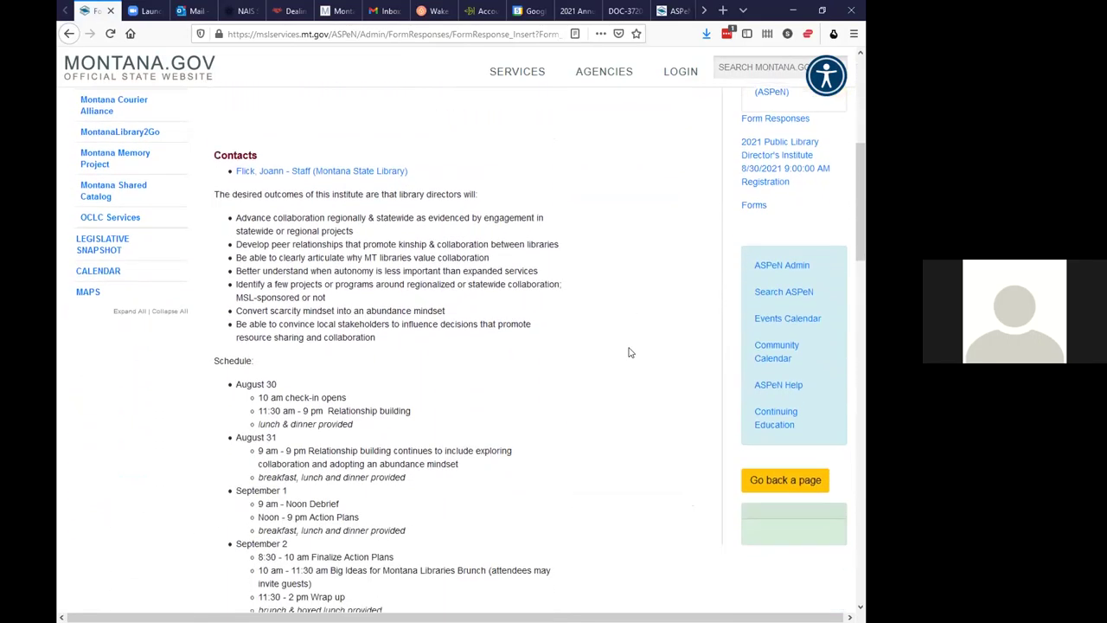
{"action": "scroll", "coordinate": [630, 352], "scroll_direction": "down", "scroll_amount": 2}
{"action": "scroll", "coordinate": [630, 352], "scroll_direction": "down", "scroll_amount": 4}
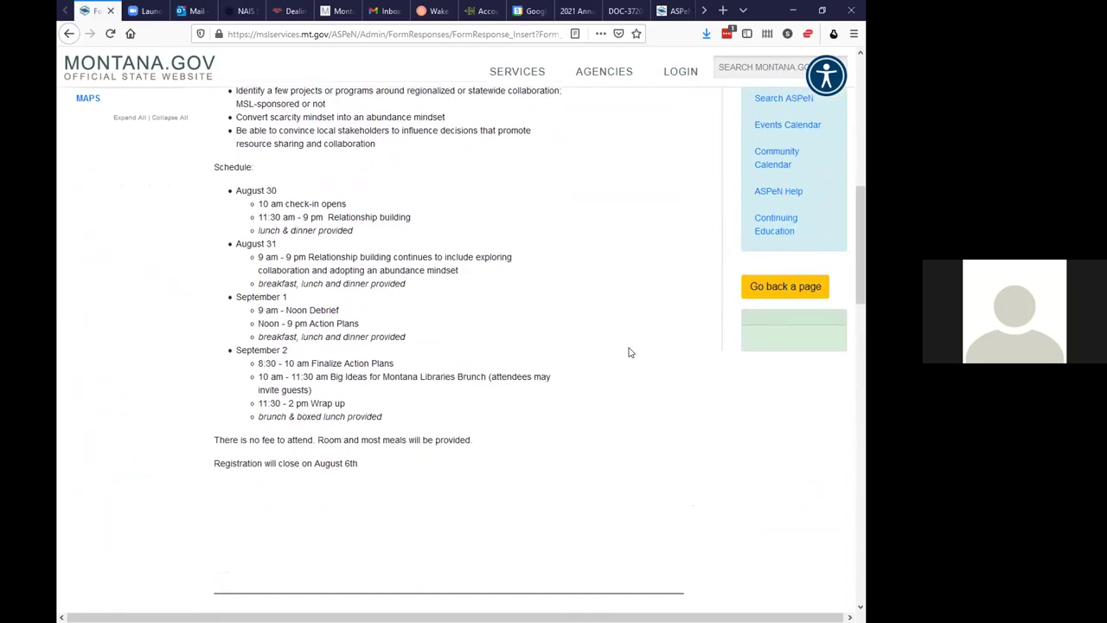
{"action": "scroll", "coordinate": [630, 352], "scroll_direction": "down", "scroll_amount": 4}
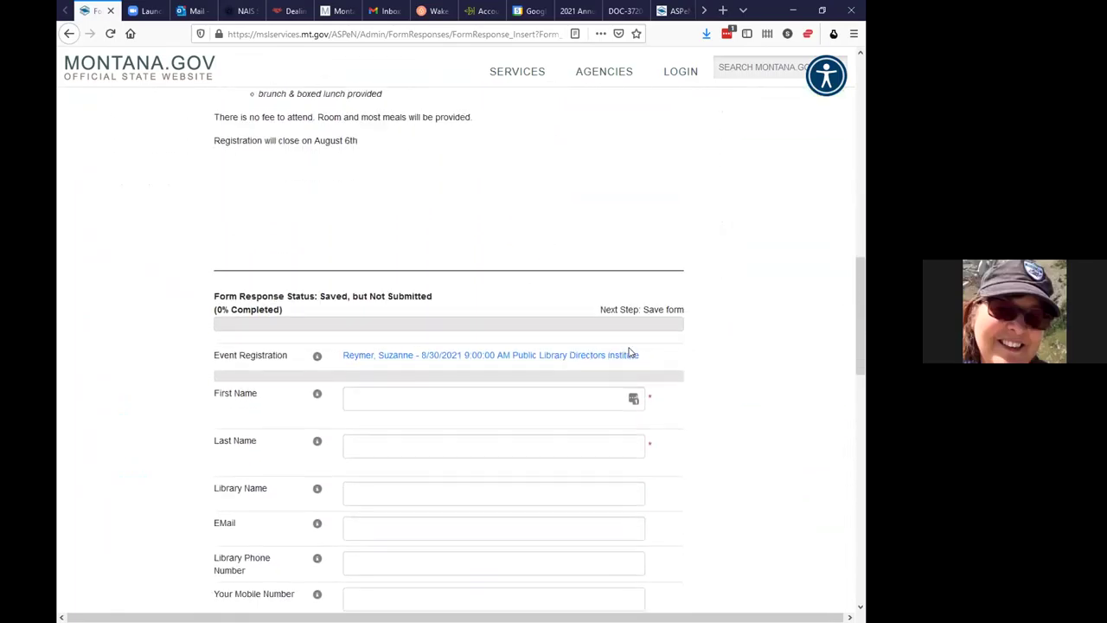
{"action": "scroll", "coordinate": [630, 353], "scroll_direction": "down", "scroll_amount": 1}
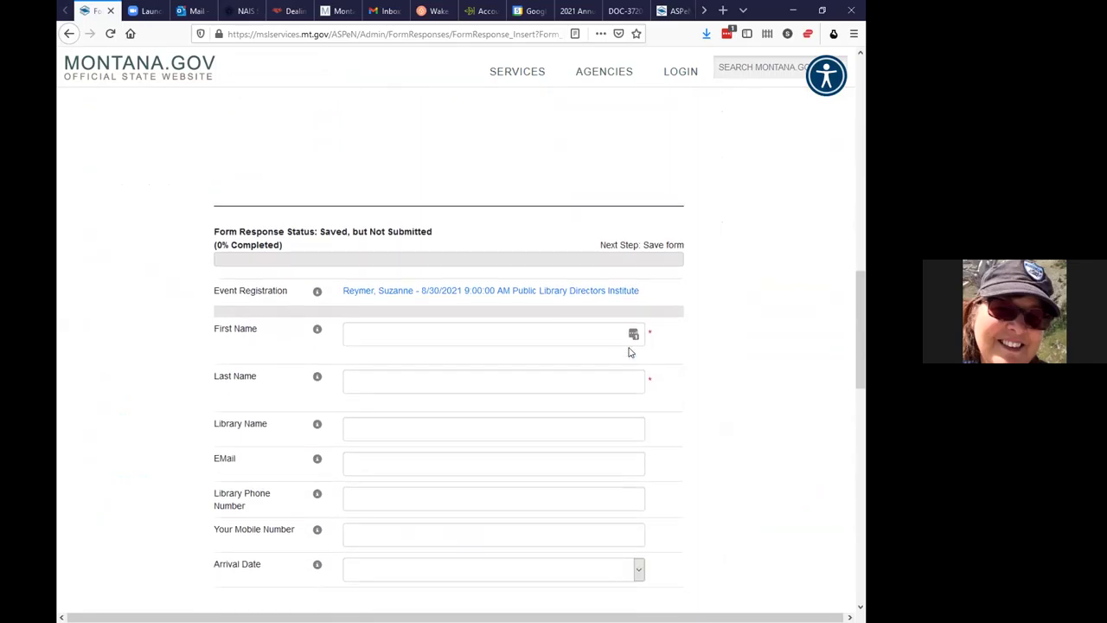
Enter the registrant's first name and last name on the form
{"action": "scroll", "coordinate": [630, 352], "scroll_direction": "down", "scroll_amount": 1}
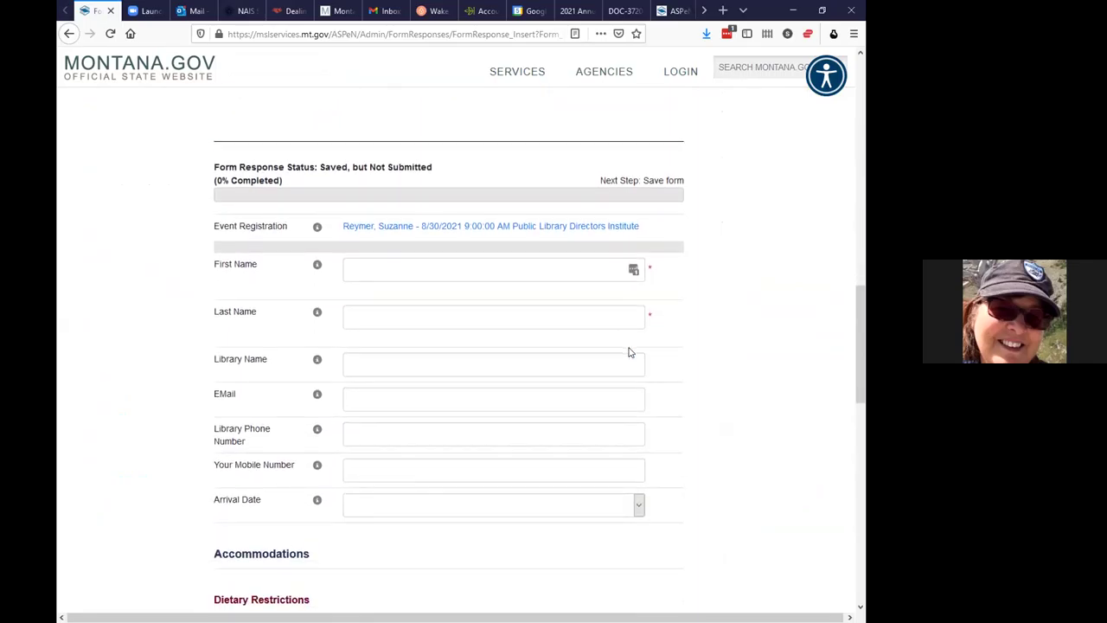
{"action": "scroll", "coordinate": [630, 352], "scroll_direction": "down", "scroll_amount": 1}
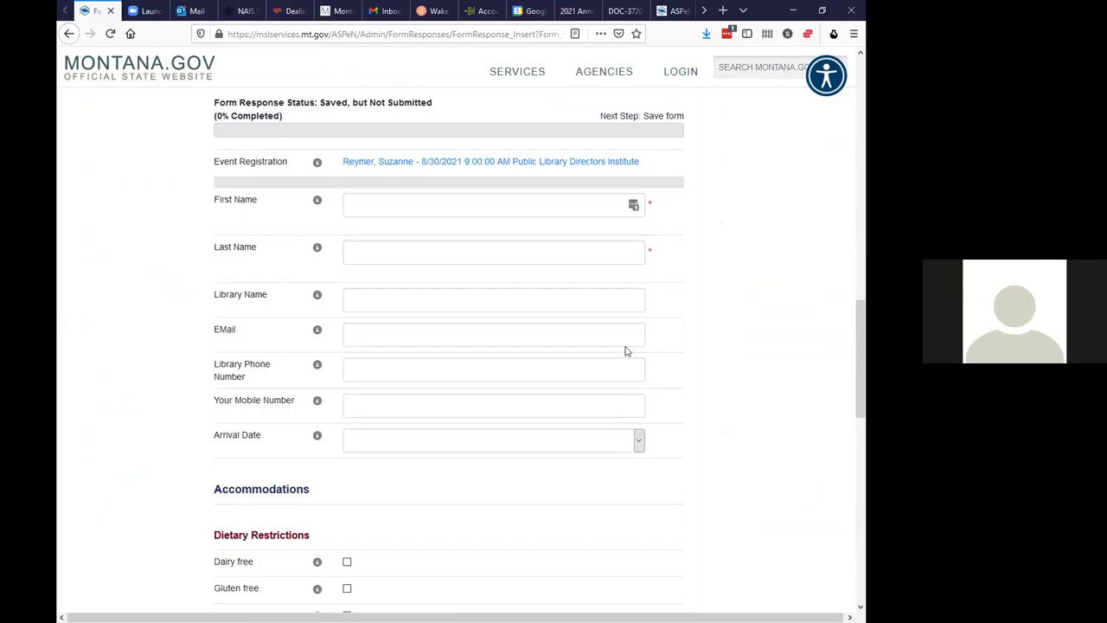
{"action": "left_click", "coordinate": [362, 204]}
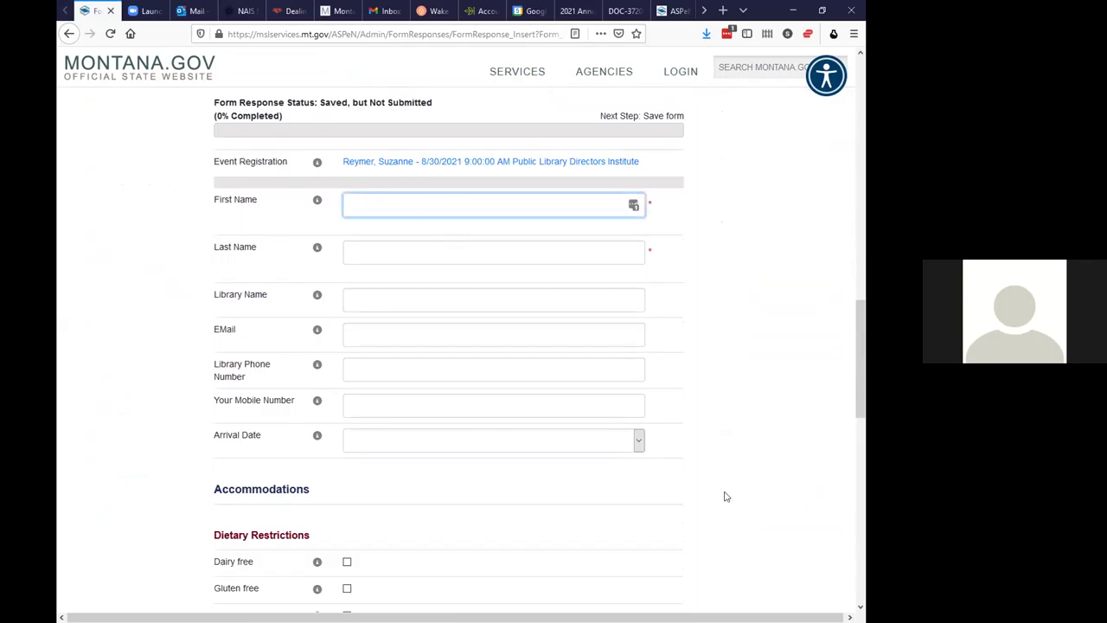
{"action": "left_click", "coordinate": [368, 251]}
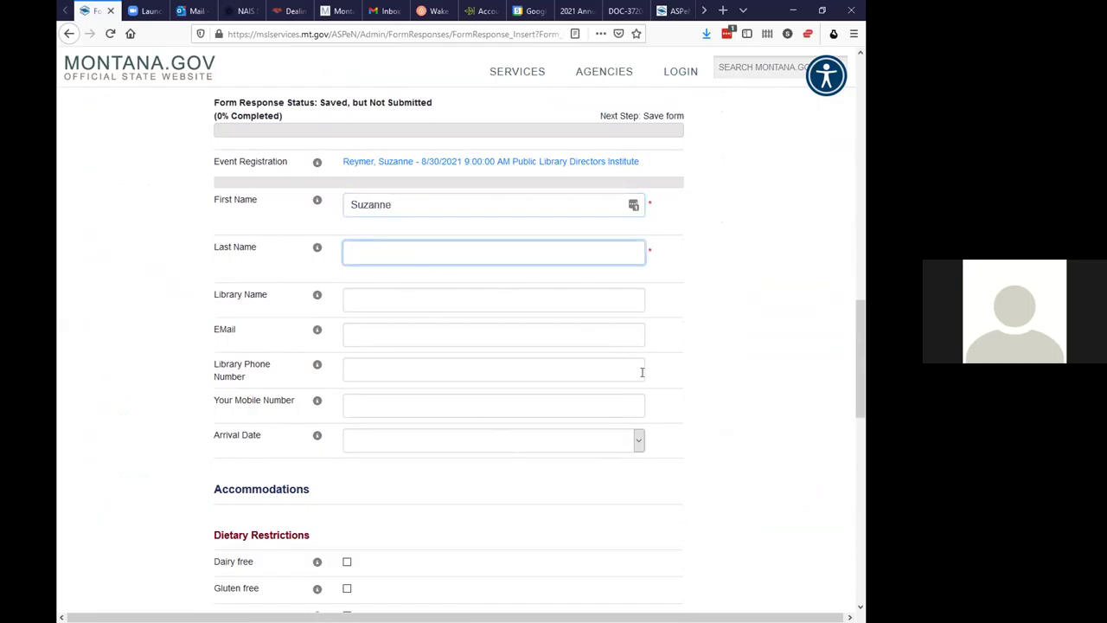
Enter 'Montana State Library' as Library Name and fill in the registrant's e-mail
{"action": "left_click", "coordinate": [370, 294]}
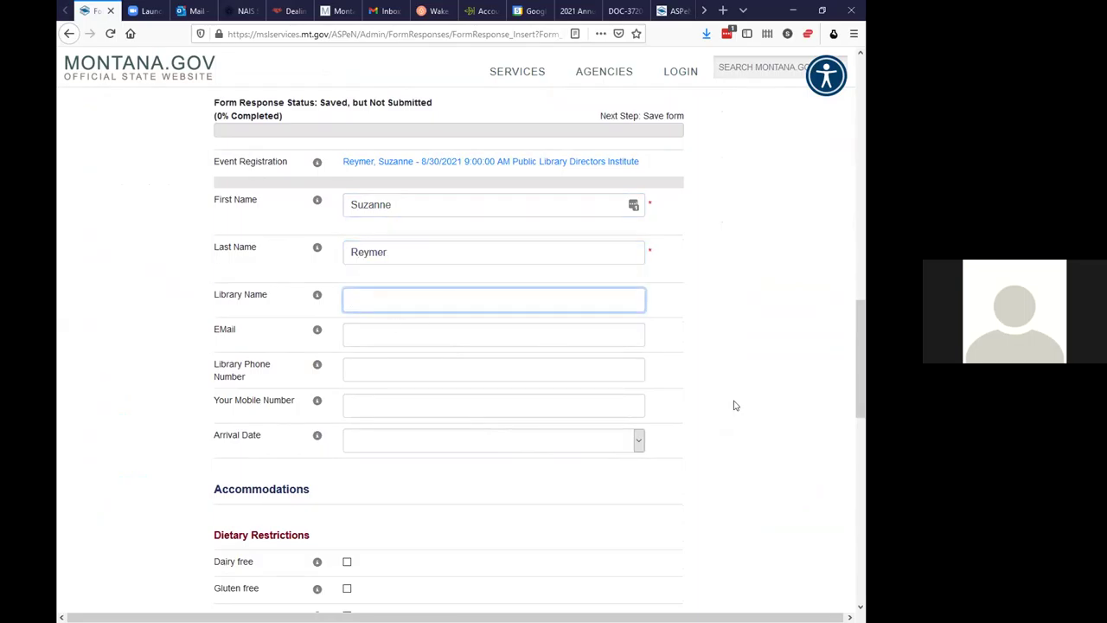
{"action": "type", "text": "Montana State Library"}
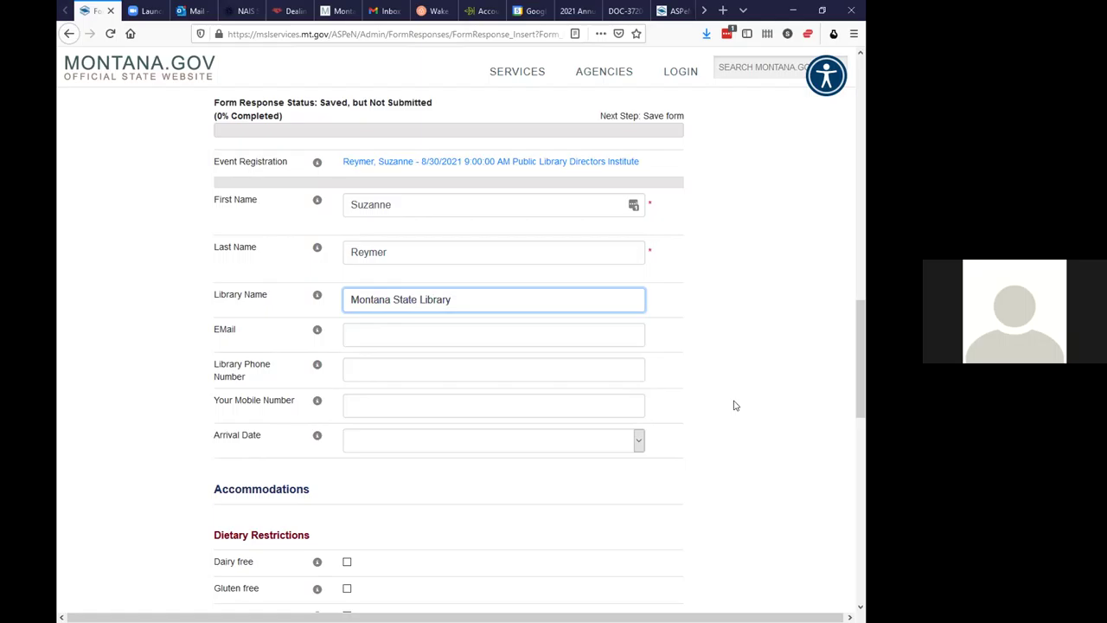
{"action": "left_click", "coordinate": [358, 334]}
{"action": "left_click", "coordinate": [364, 370]}
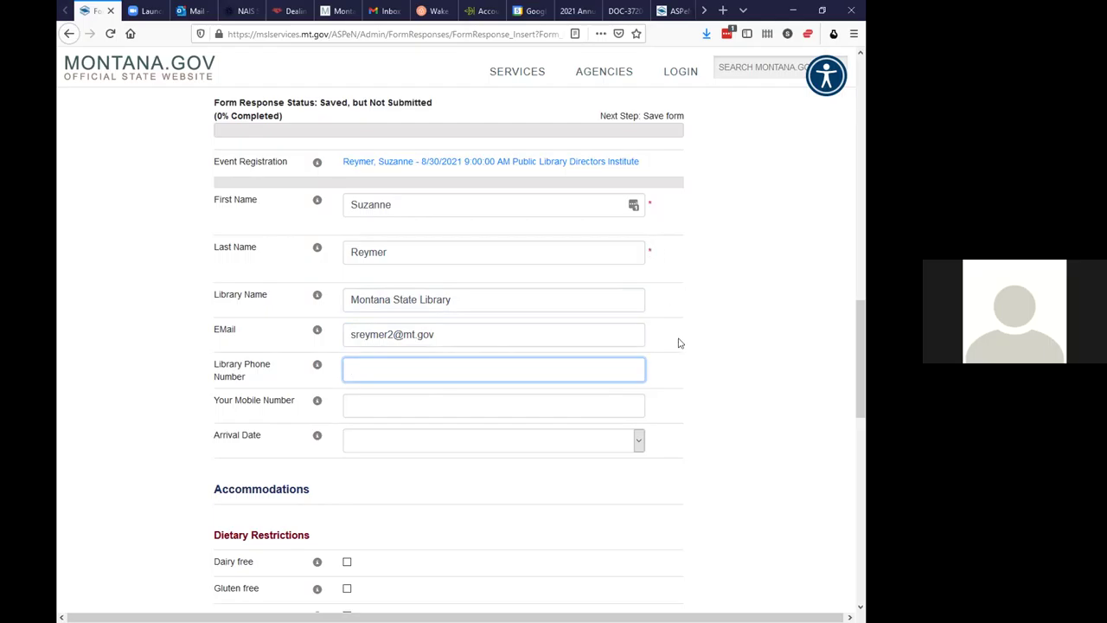
{"action": "scroll", "coordinate": [674, 432], "scroll_direction": "down", "scroll_amount": 1}
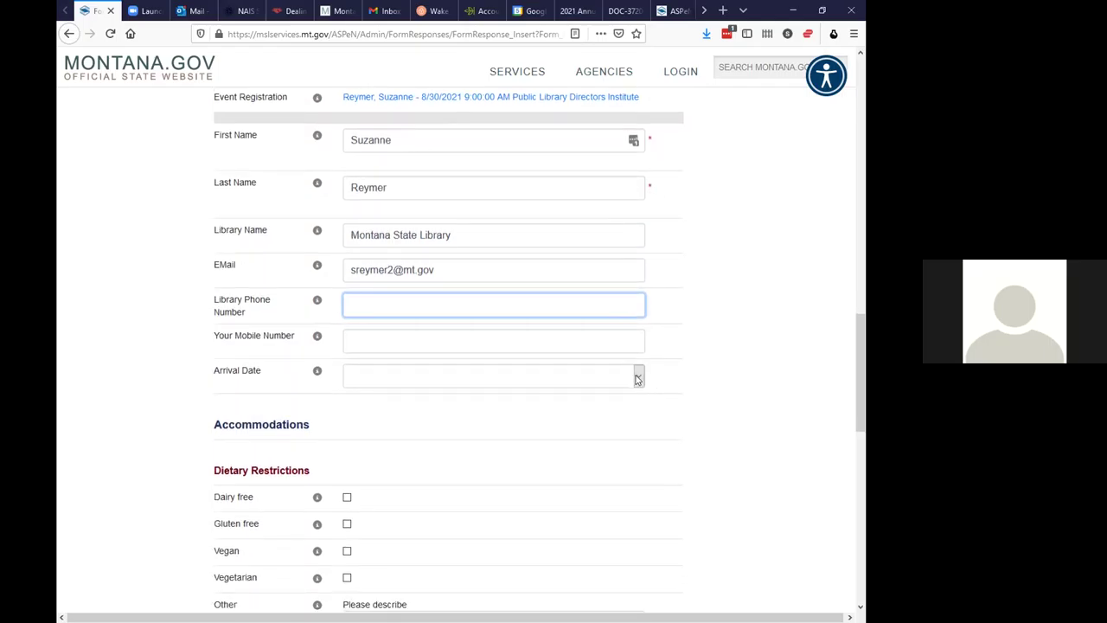
Set arrival date to Sunday before 5:00pm and enter the registrant's mobile number
{"action": "left_click", "coordinate": [639, 378]}
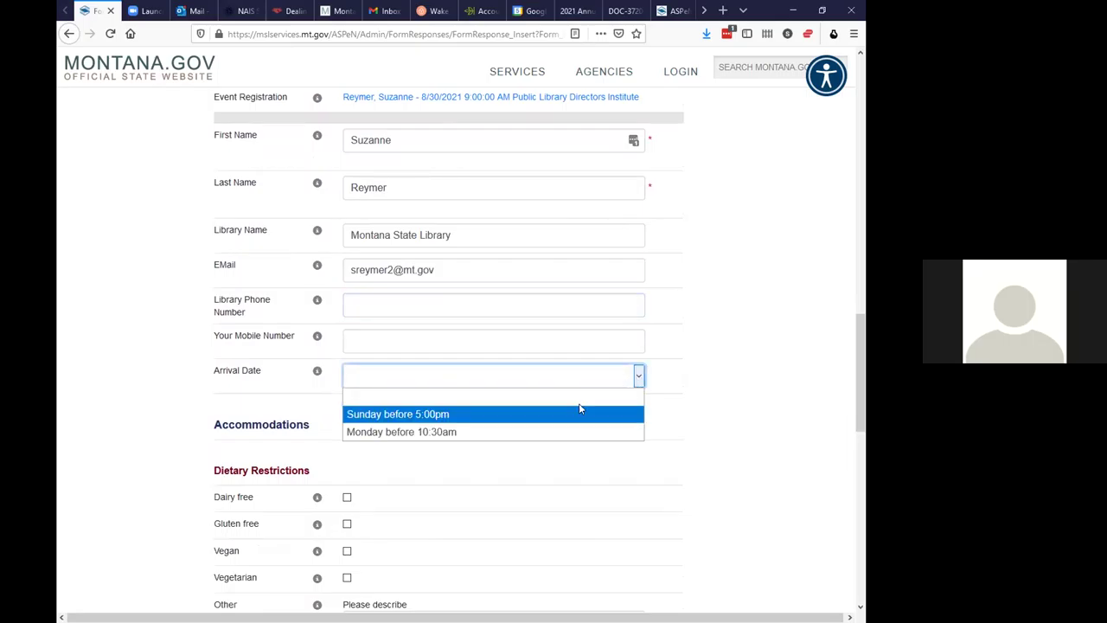
{"action": "left_click", "coordinate": [510, 413]}
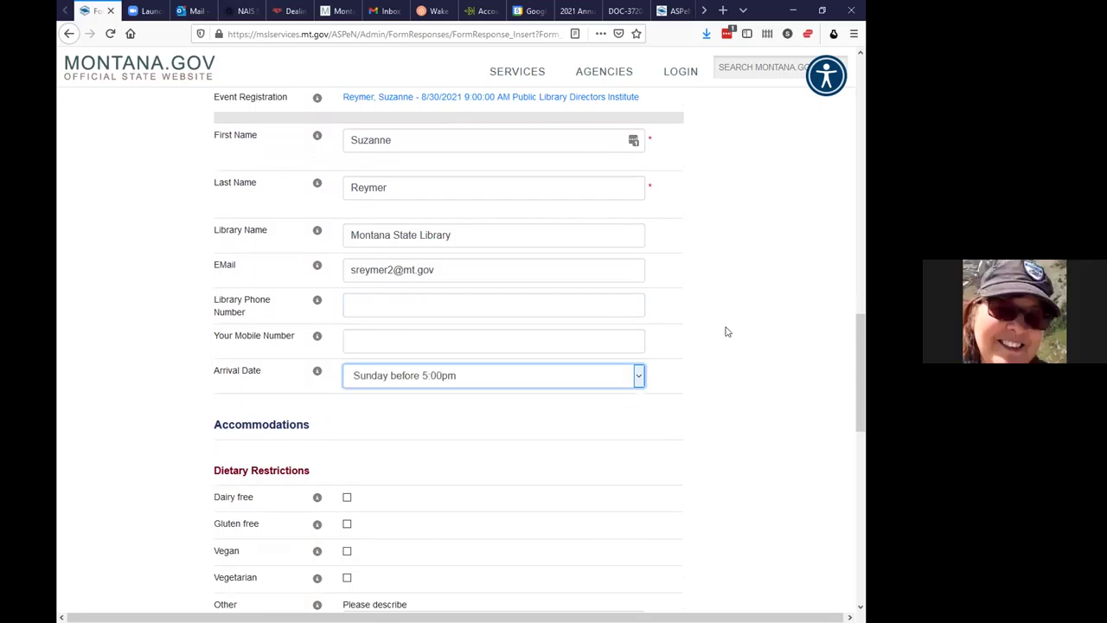
{"action": "left_click", "coordinate": [385, 343]}
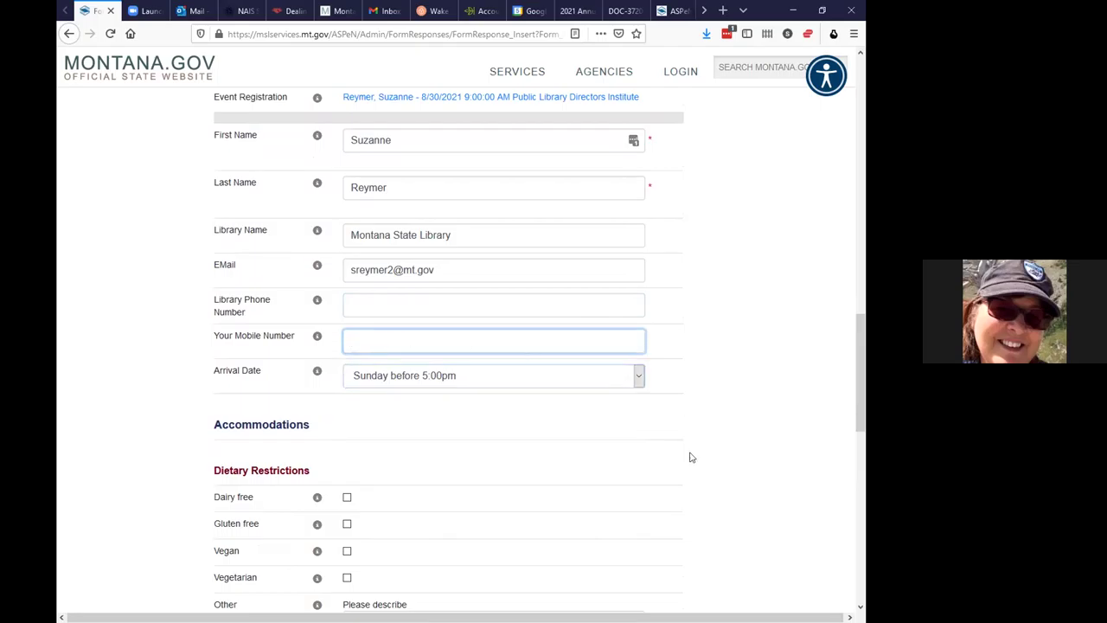
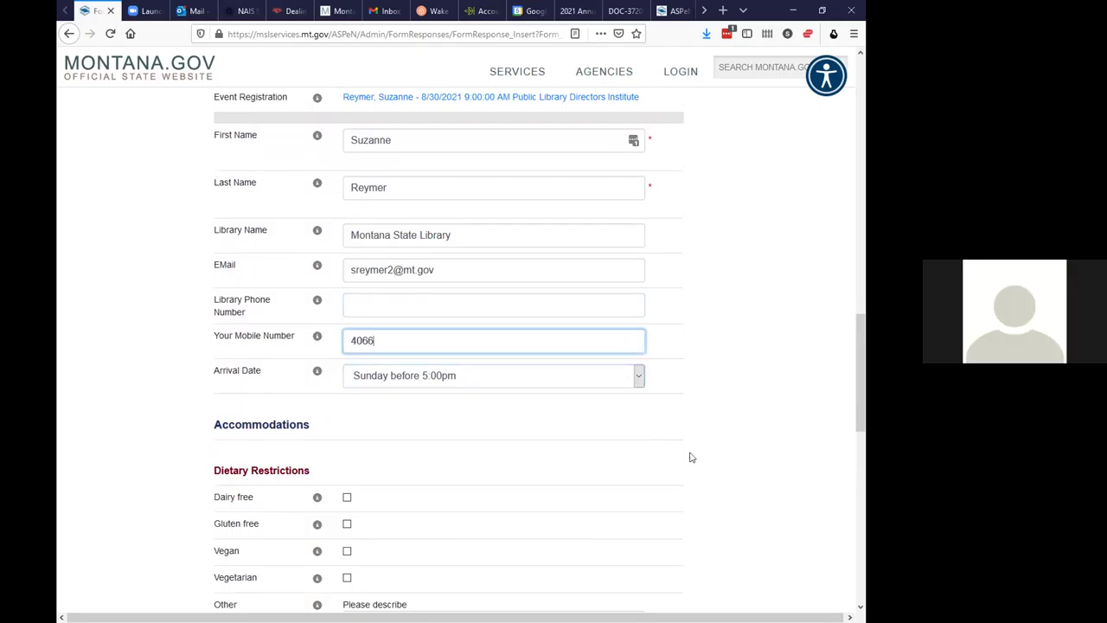
{"action": "scroll", "coordinate": [725, 446], "scroll_direction": "down", "scroll_amount": 4}
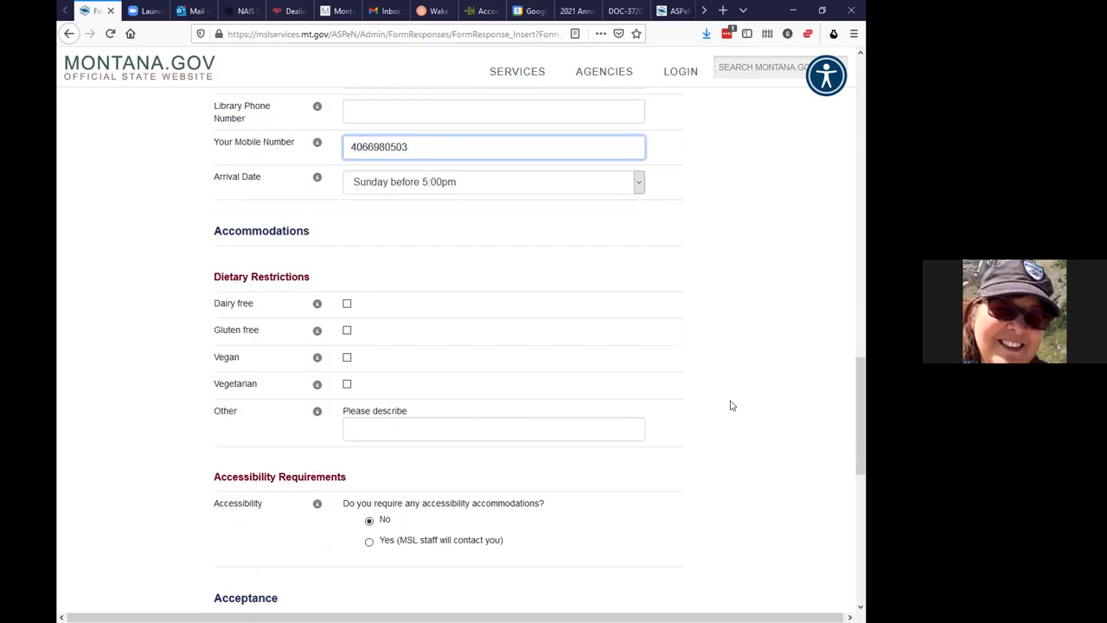
Tick 'I have read and agree' and save the Director's Institute form with Next/Save
{"action": "scroll", "coordinate": [731, 406], "scroll_direction": "down", "scroll_amount": 5}
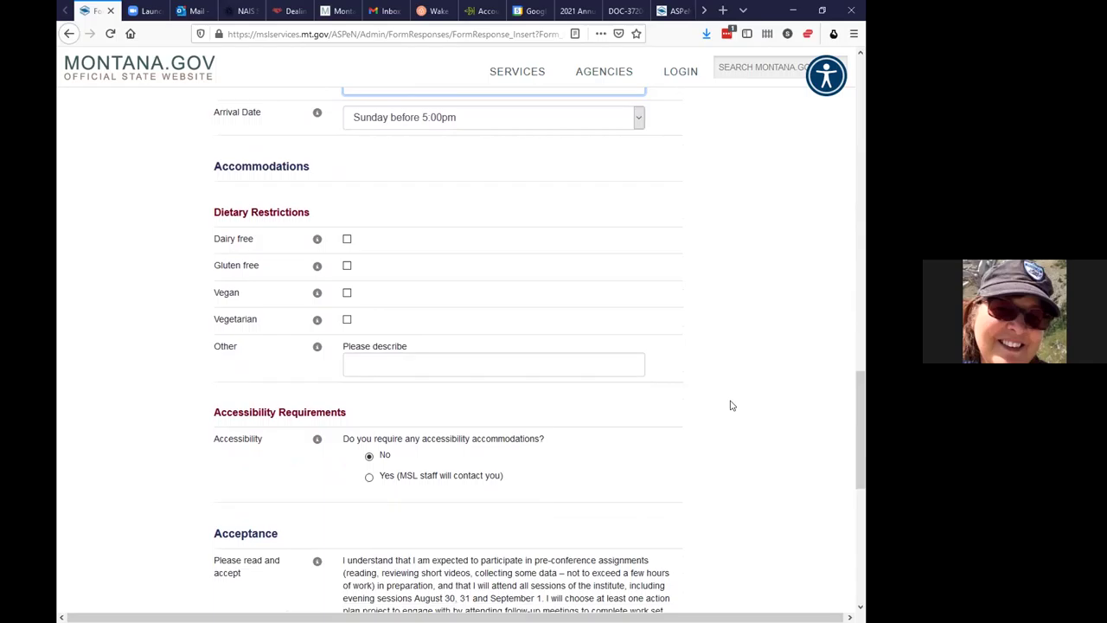
{"action": "scroll", "coordinate": [731, 406], "scroll_direction": "down", "scroll_amount": 2}
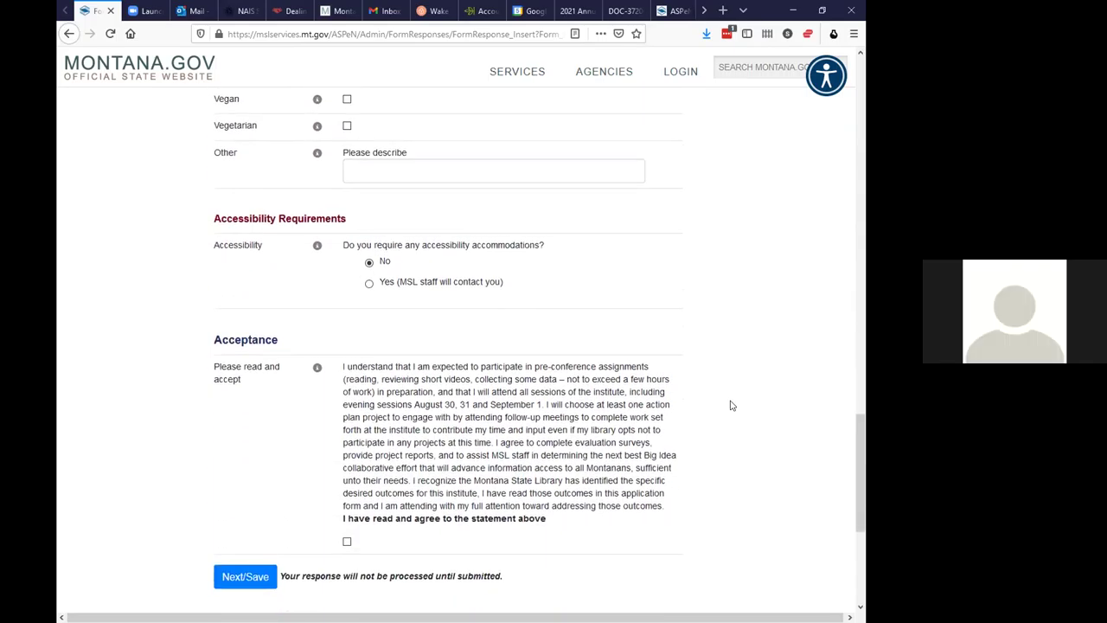
{"action": "scroll", "coordinate": [731, 406], "scroll_direction": "down", "scroll_amount": 2}
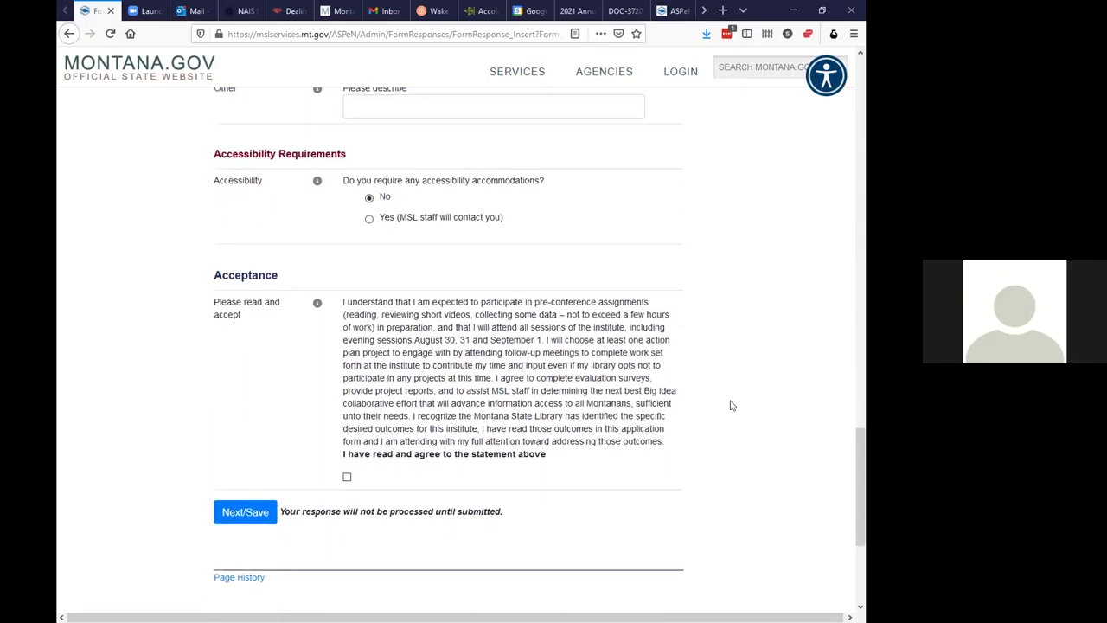
{"action": "scroll", "coordinate": [731, 405], "scroll_direction": "down", "scroll_amount": 2}
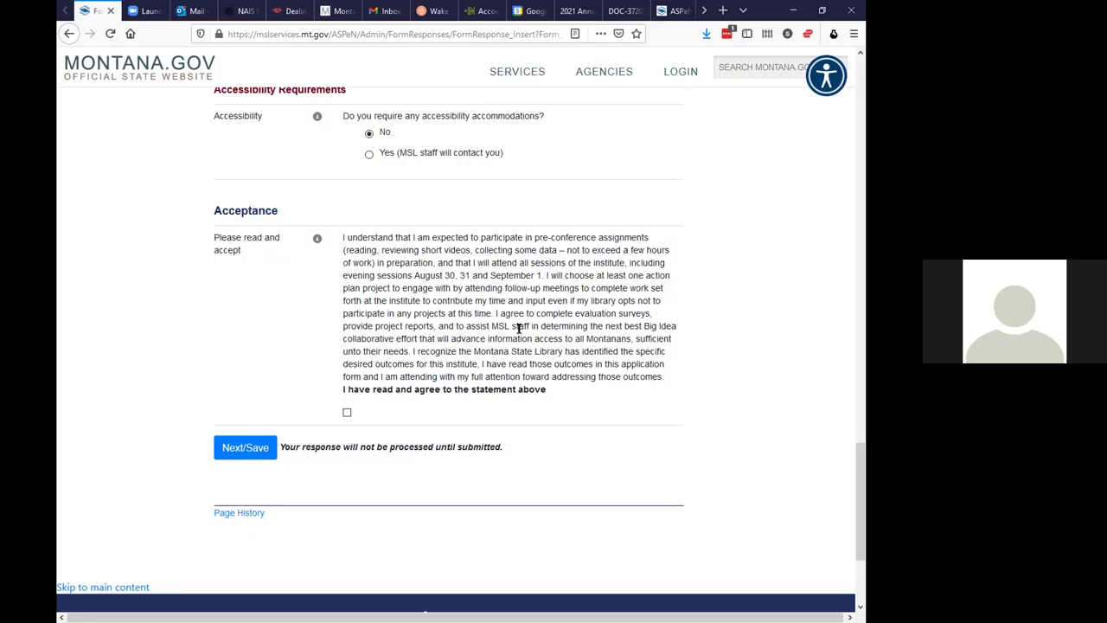
{"action": "left_click", "coordinate": [347, 414]}
{"action": "left_click", "coordinate": [254, 448]}
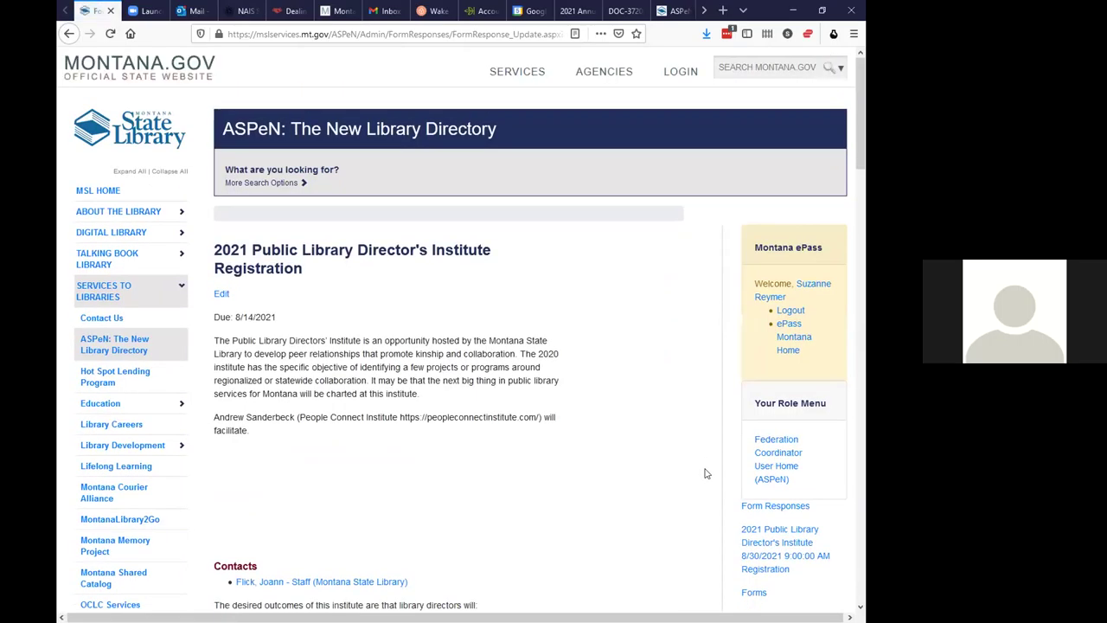
Submit the saved Directors Institute registration, leaving it Approved with attendance Pending
{"action": "scroll", "coordinate": [692, 333], "scroll_direction": "down", "scroll_amount": 3}
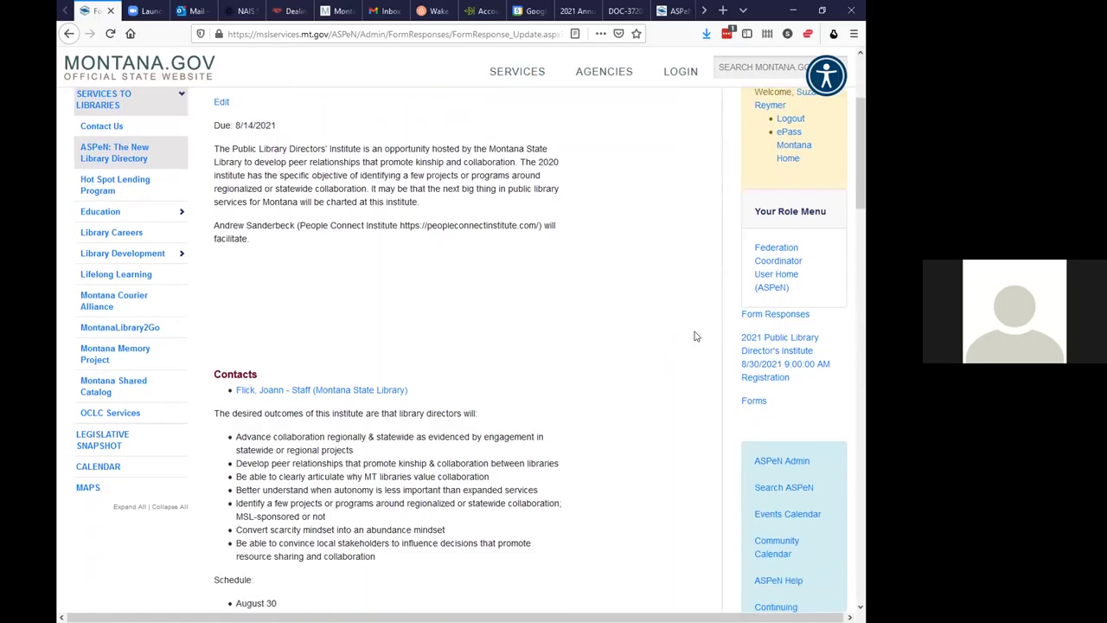
{"action": "scroll", "coordinate": [697, 335], "scroll_direction": "down", "scroll_amount": 6}
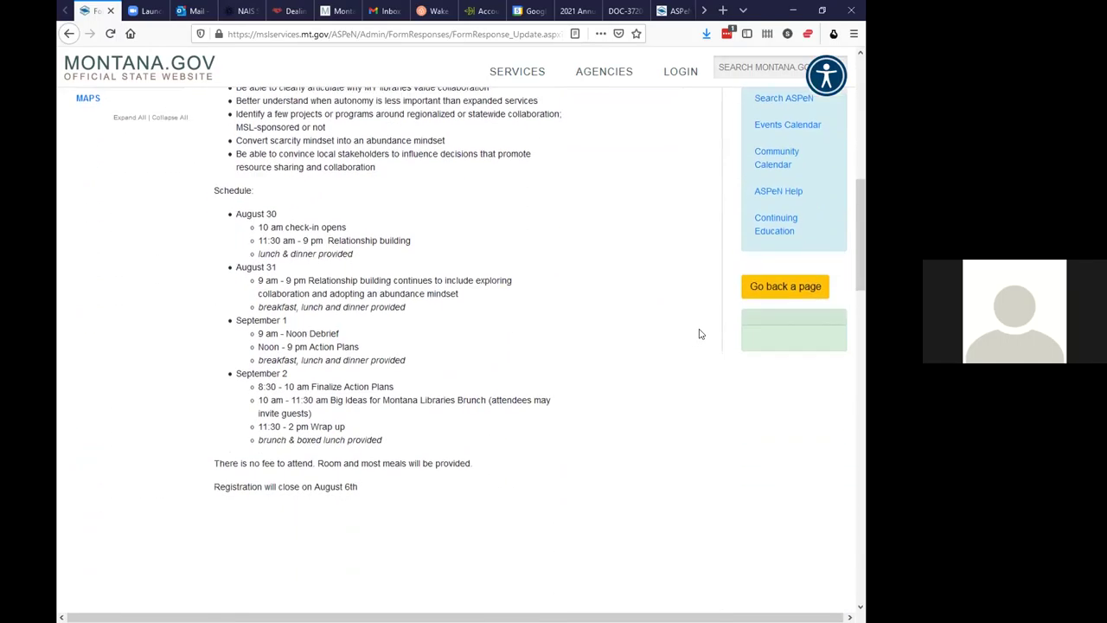
{"action": "scroll", "coordinate": [701, 334], "scroll_direction": "down", "scroll_amount": 5}
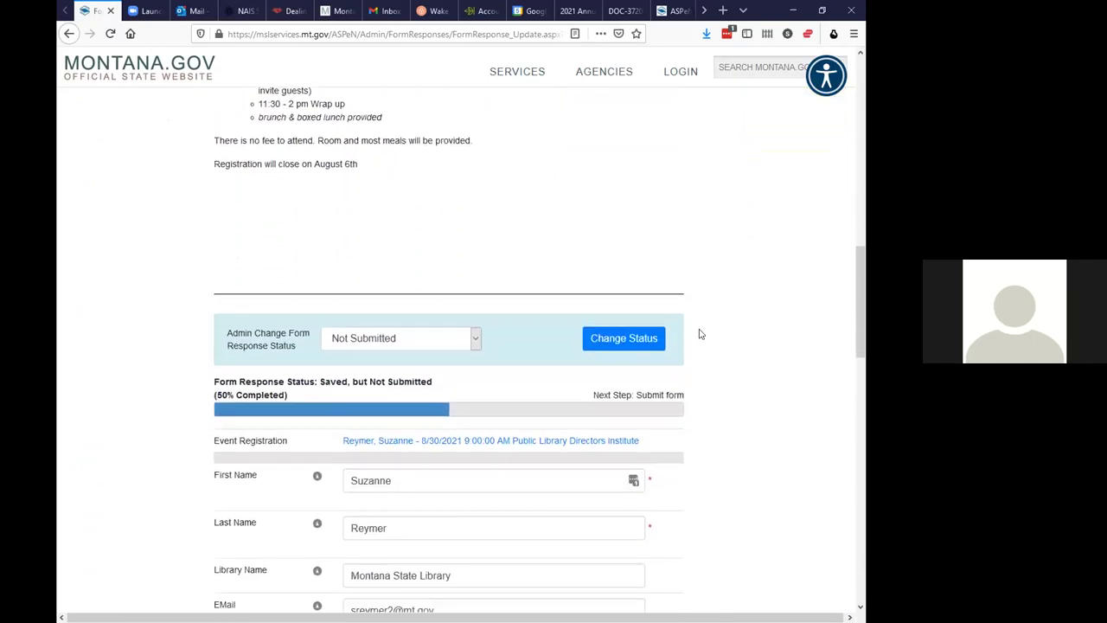
{"action": "scroll", "coordinate": [701, 334], "scroll_direction": "down", "scroll_amount": 4}
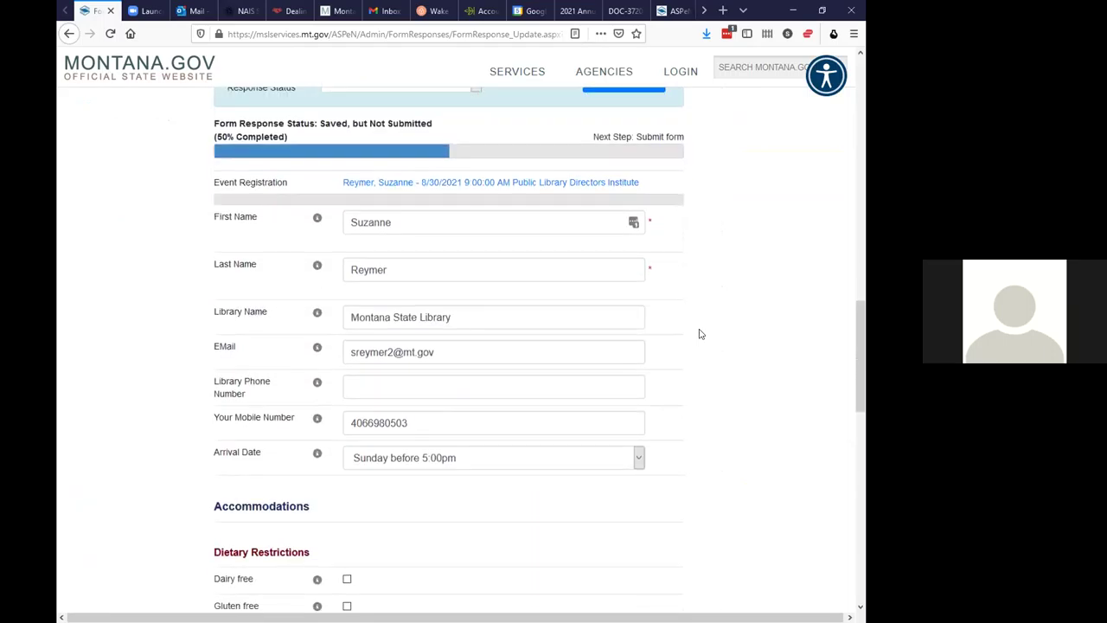
{"action": "scroll", "coordinate": [700, 334], "scroll_direction": "down", "scroll_amount": 4}
{"action": "scroll", "coordinate": [701, 334], "scroll_direction": "down", "scroll_amount": 5}
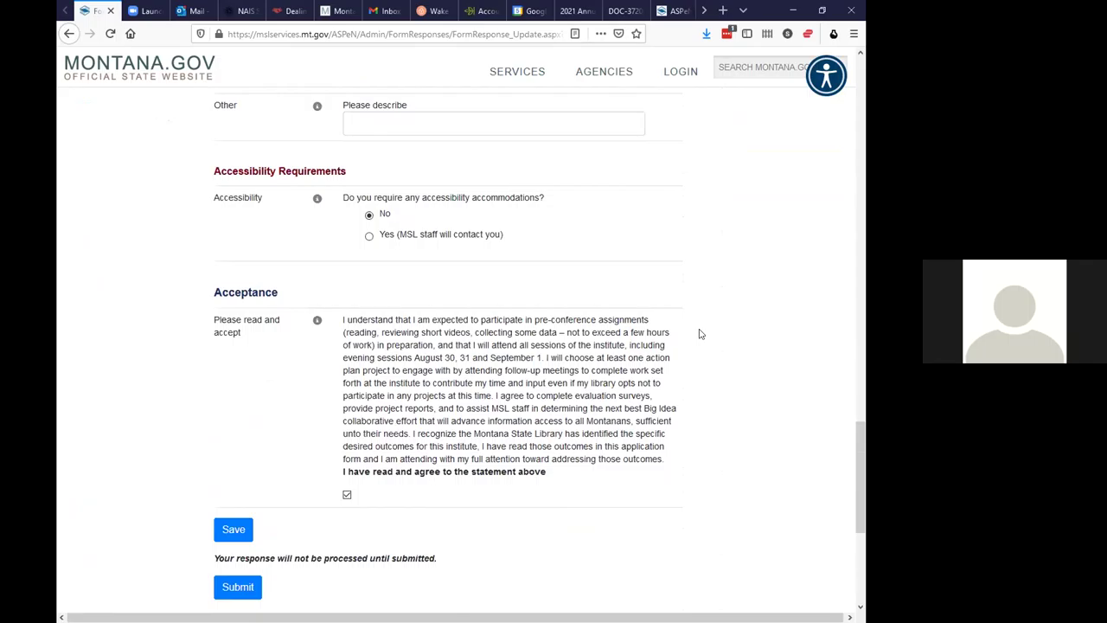
{"action": "scroll", "coordinate": [701, 334], "scroll_direction": "down", "scroll_amount": 1}
{"action": "scroll", "coordinate": [701, 334], "scroll_direction": "down", "scroll_amount": 1}
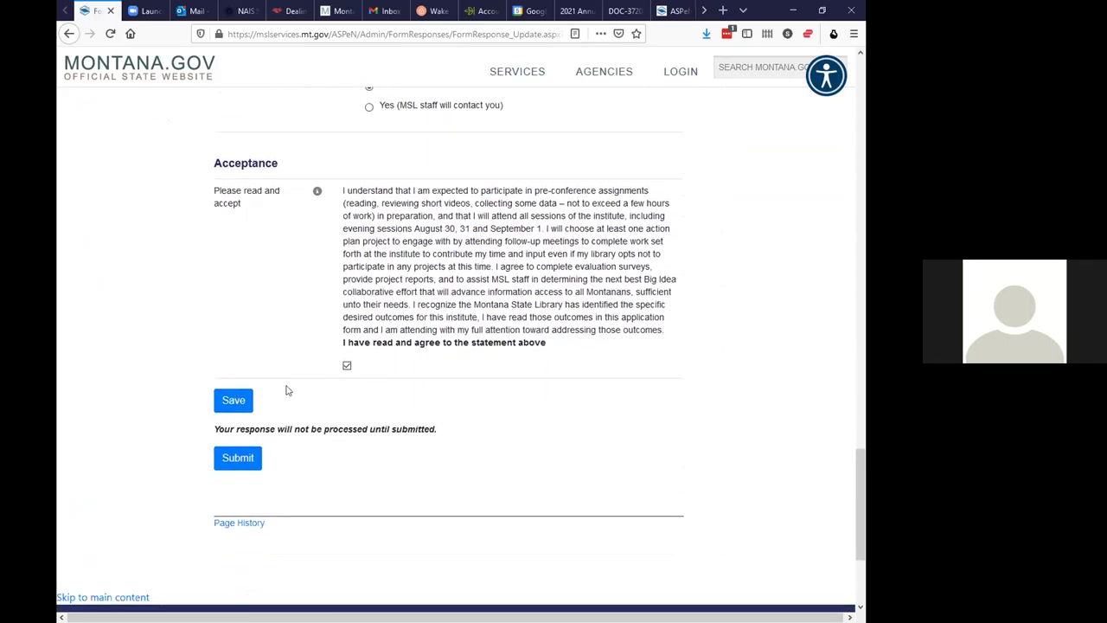
{"action": "left_click", "coordinate": [239, 460]}
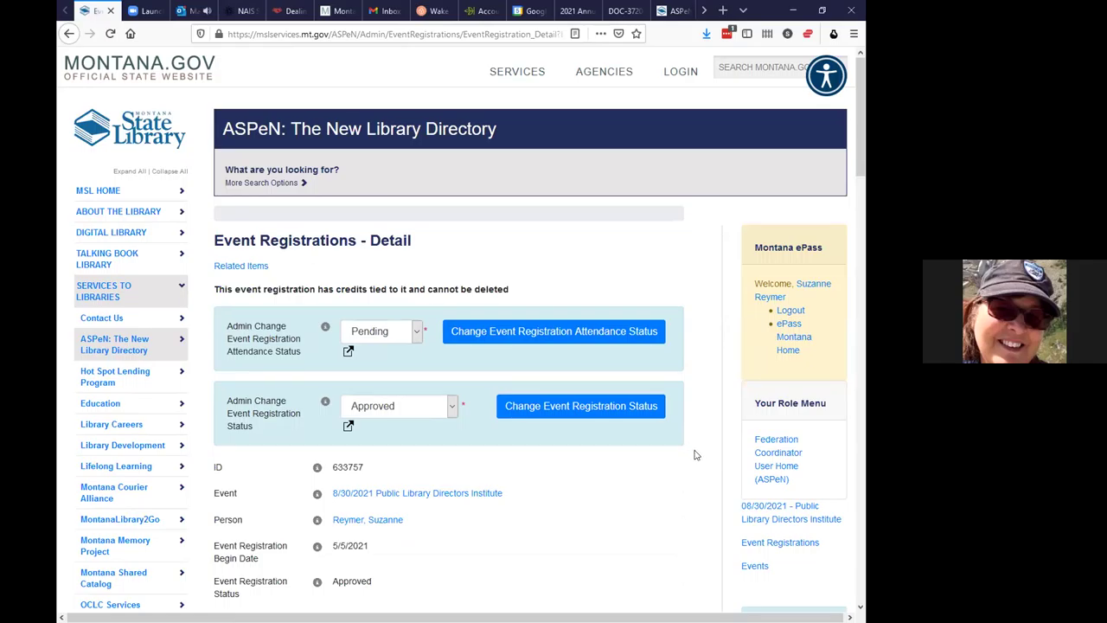
Leave the registration details for the Search ASPeN home page in the right sidebar
{"action": "scroll", "coordinate": [694, 455], "scroll_direction": "down", "scroll_amount": 1}
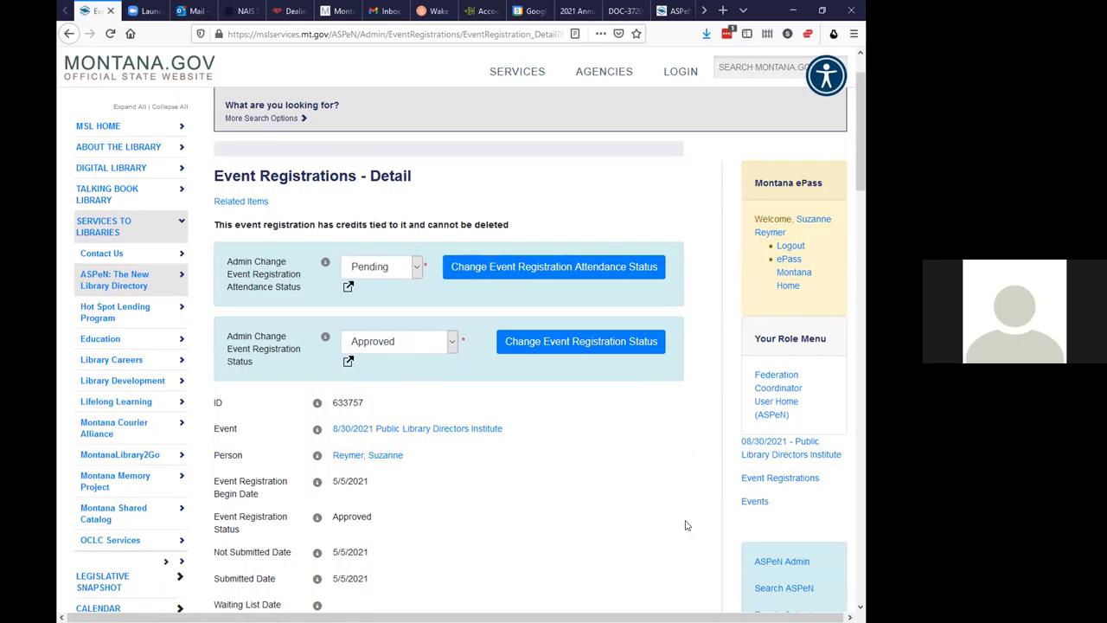
{"action": "scroll", "coordinate": [809, 494], "scroll_direction": "down", "scroll_amount": 1}
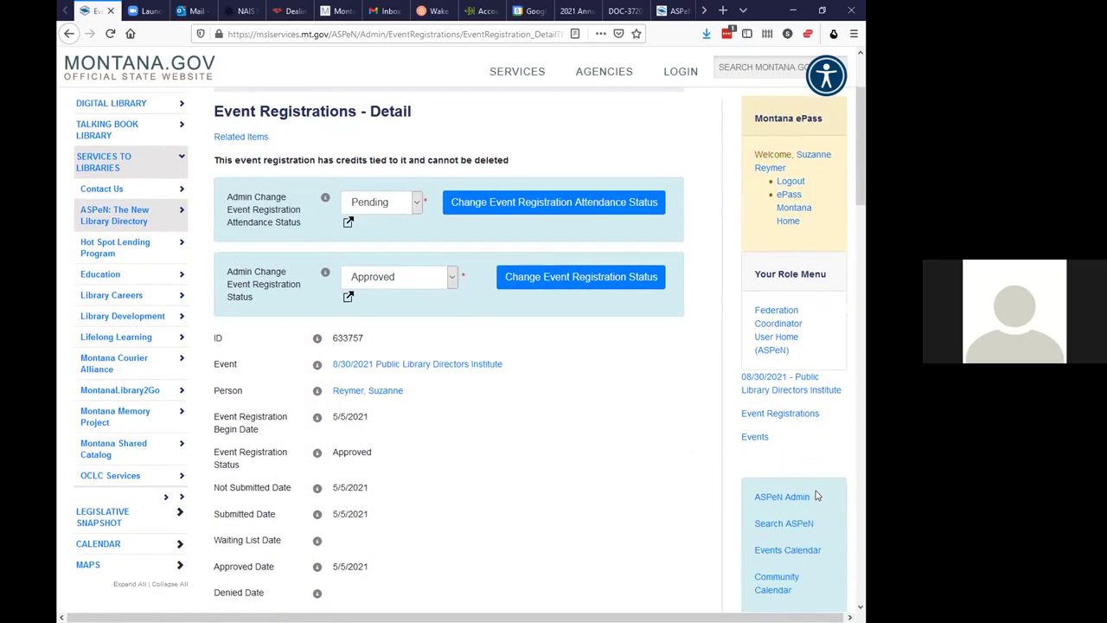
{"action": "scroll", "coordinate": [818, 496], "scroll_direction": "down", "scroll_amount": 2}
{"action": "left_click", "coordinate": [767, 460]}
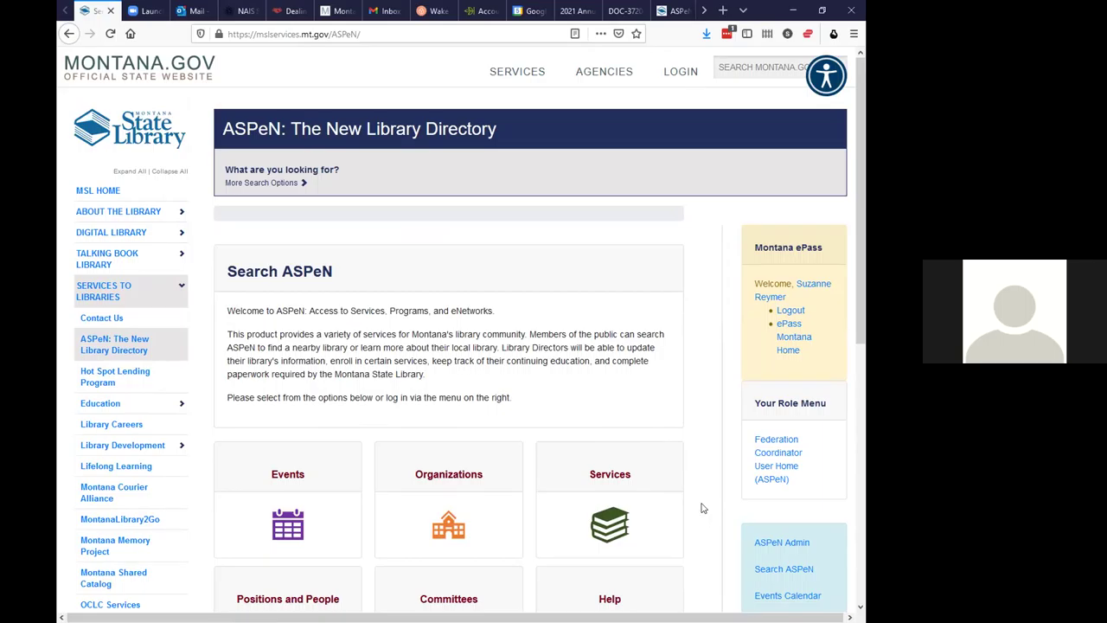
Go to ASPeN Admin and review the To Do list's Approved Basics Courses and Directors Institute
{"action": "left_click", "coordinate": [781, 542]}
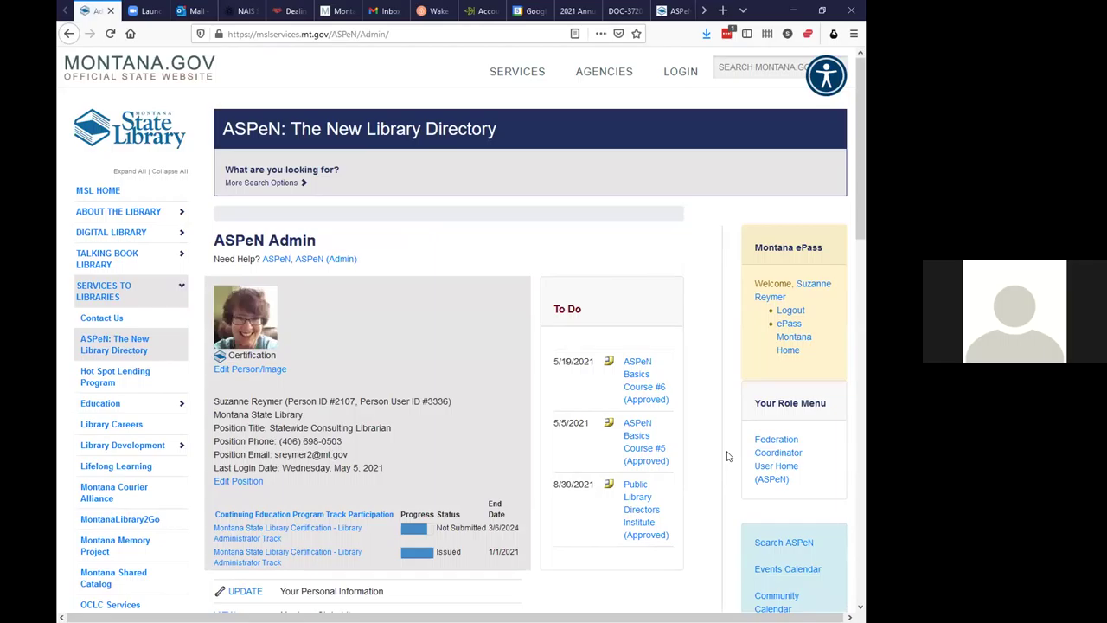
{"action": "scroll", "coordinate": [728, 457], "scroll_direction": "down", "scroll_amount": 3}
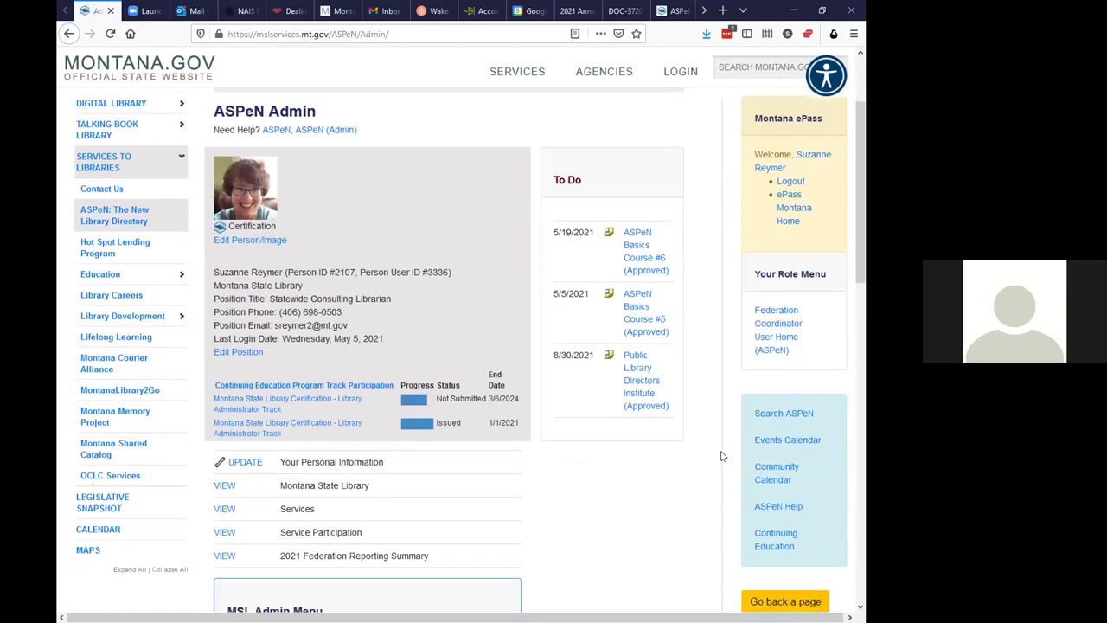
{"action": "scroll", "coordinate": [718, 456], "scroll_direction": "up", "scroll_amount": 1}
{"action": "scroll", "coordinate": [718, 456], "scroll_direction": "down", "scroll_amount": 1}
{"action": "scroll", "coordinate": [718, 456], "scroll_direction": "down", "scroll_amount": 1}
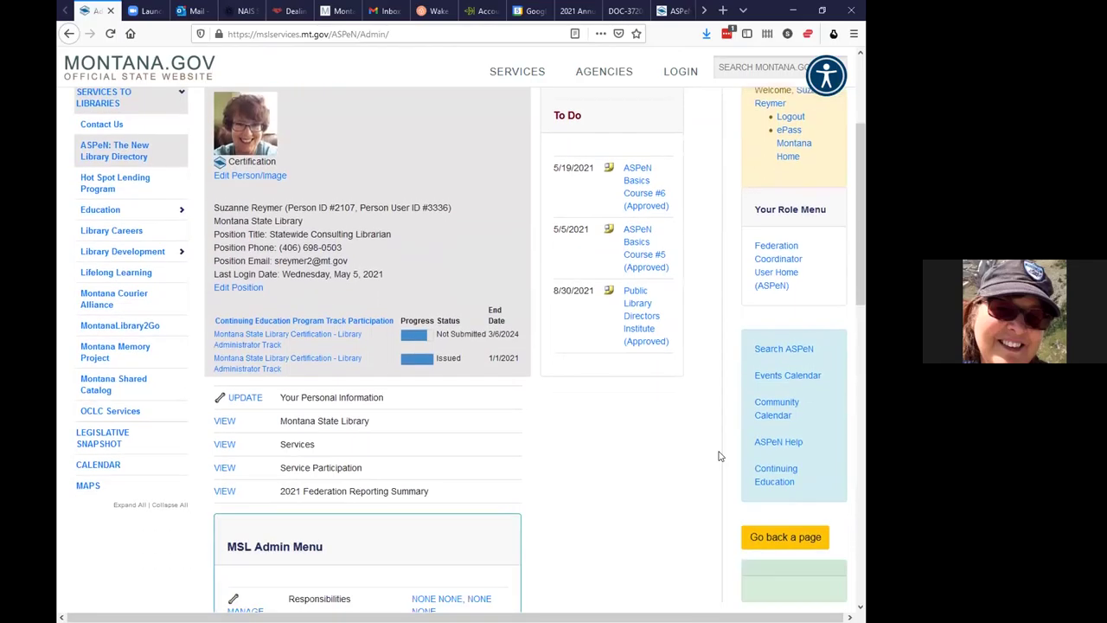